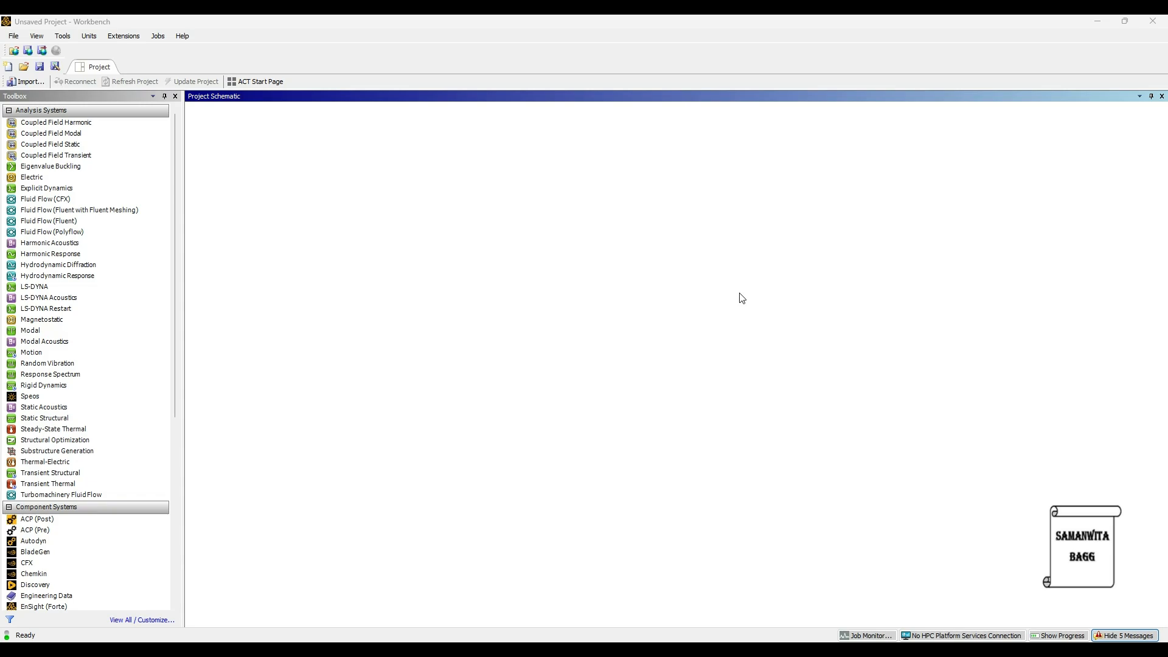
- Create a Static Structural system and add Stainless Steel from General Materials to its engineering data
double_click(90, 420)
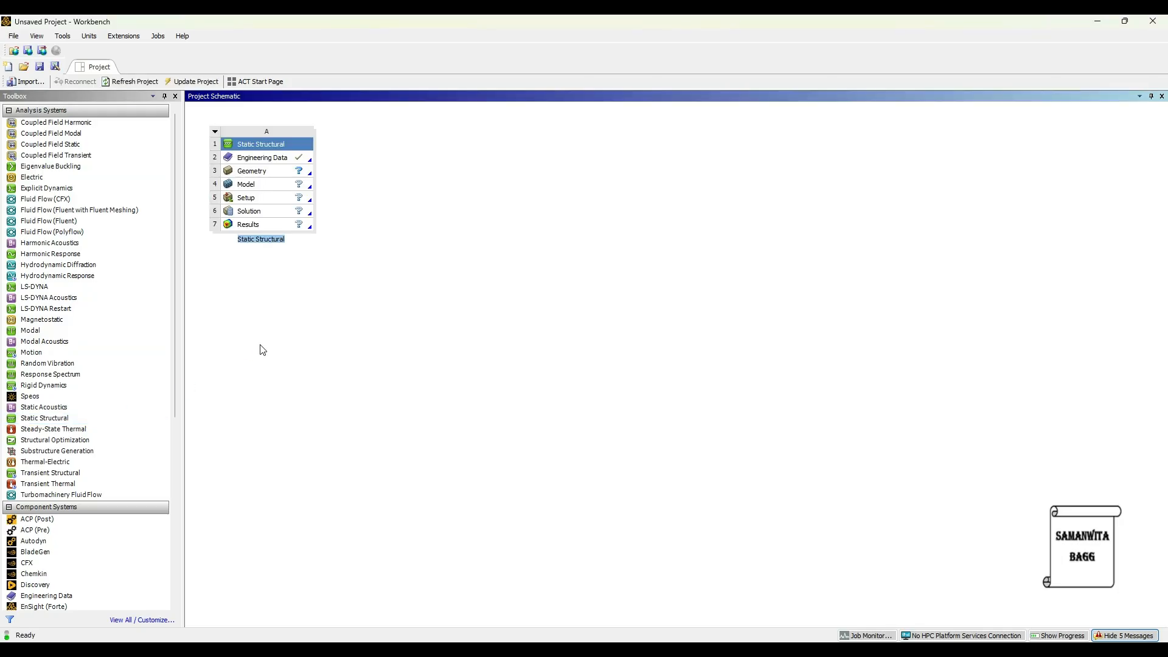
key("Return")
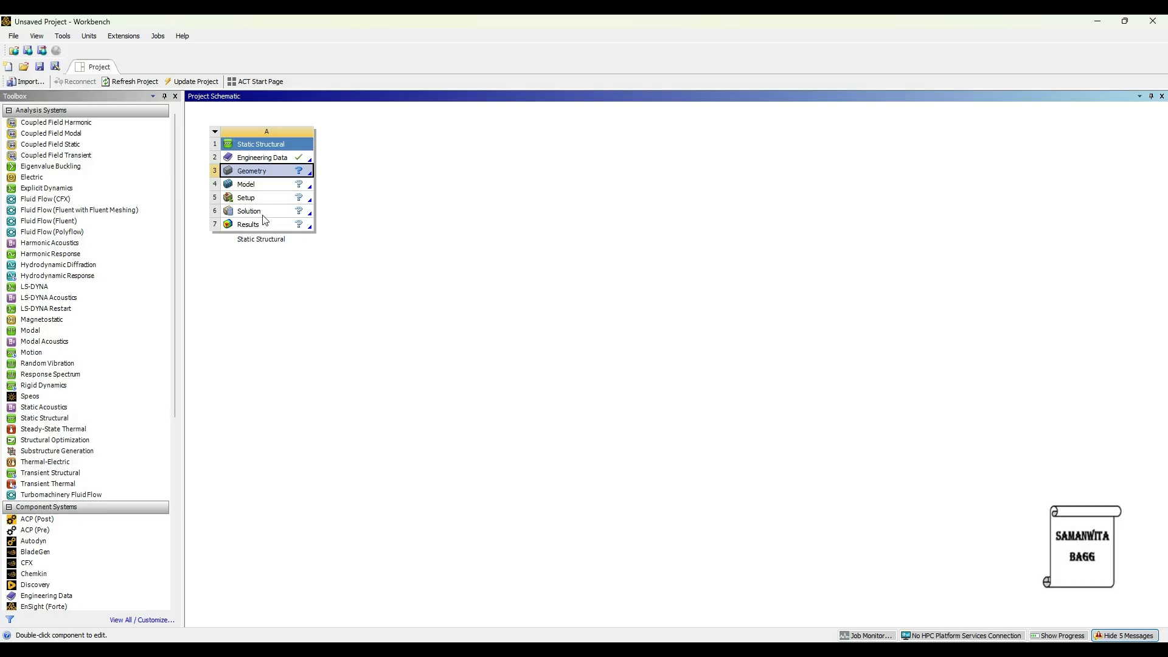
double_click(263, 159)
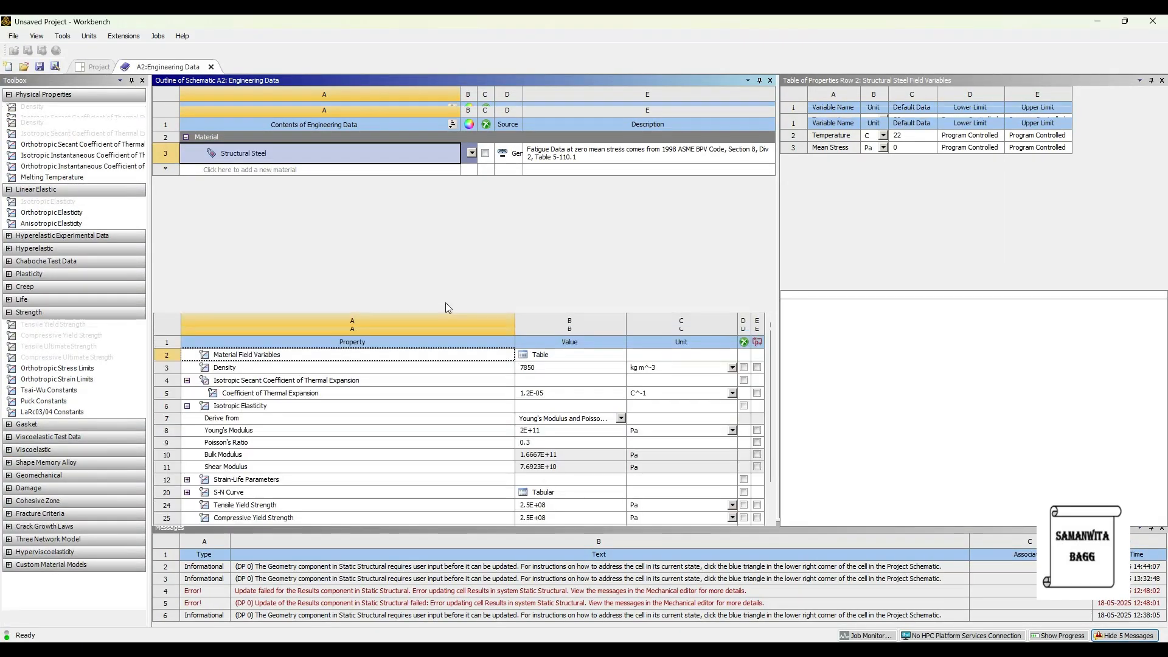
left_click(172, 81)
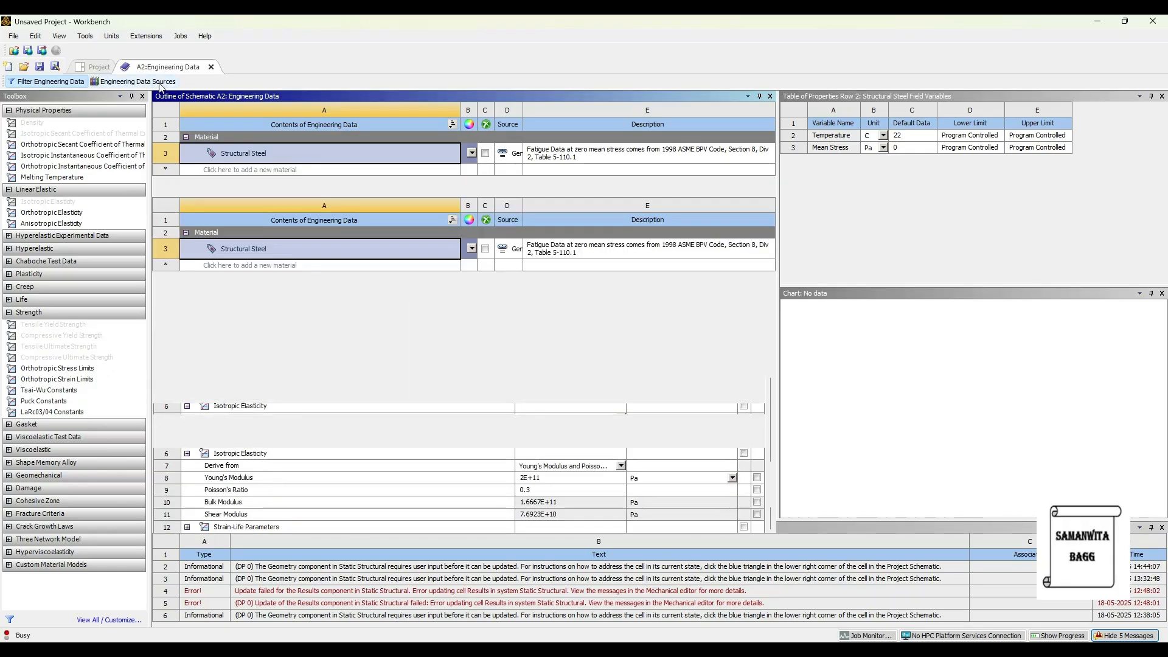
left_click(269, 174)
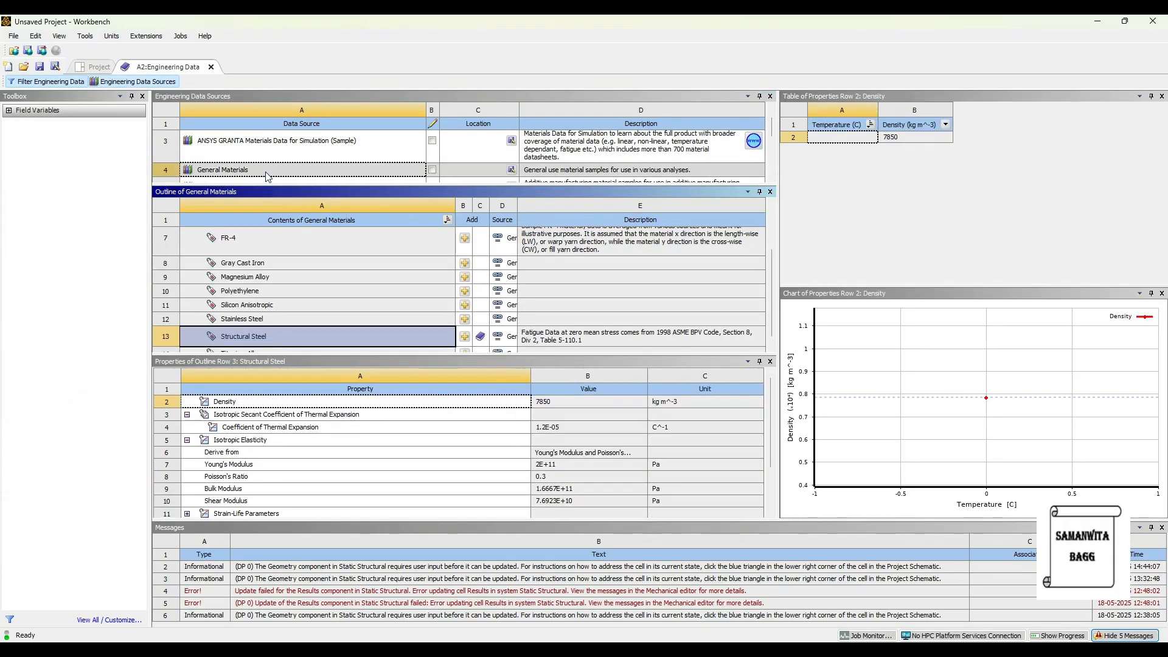
left_click(262, 175)
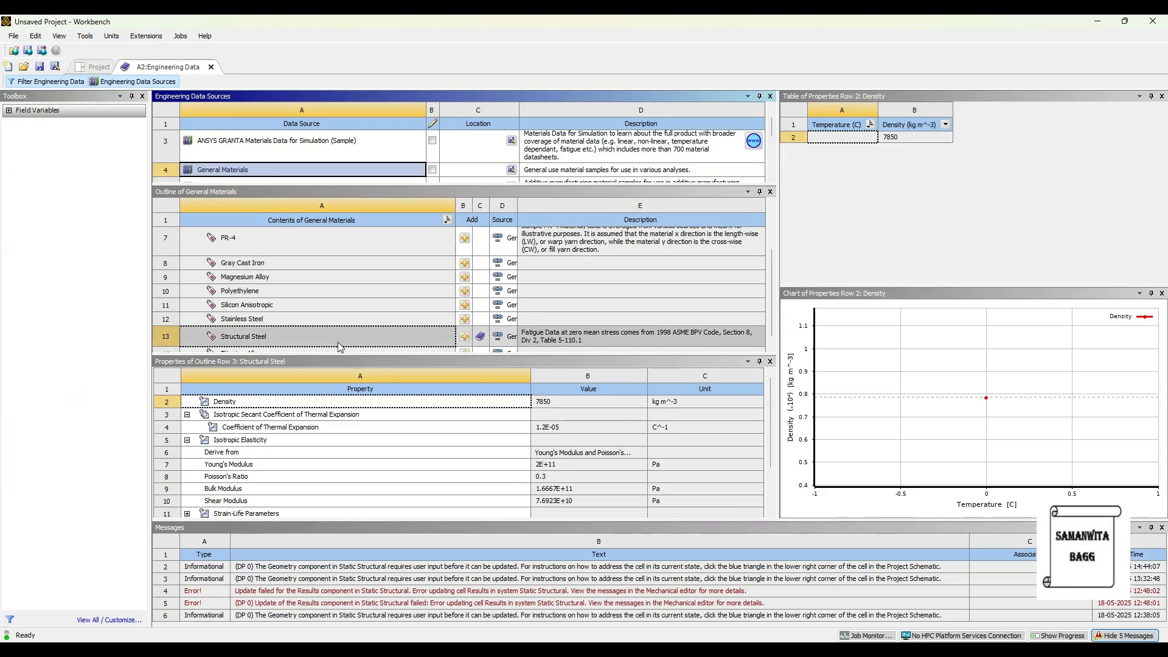
left_click(466, 319)
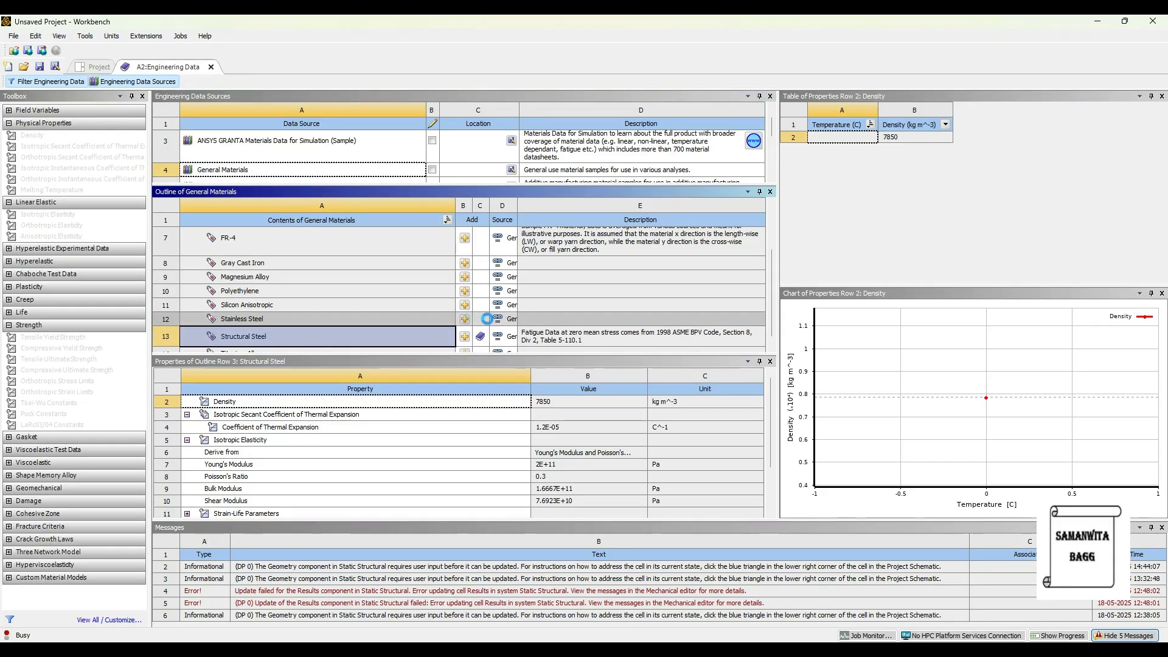
left_click(146, 83)
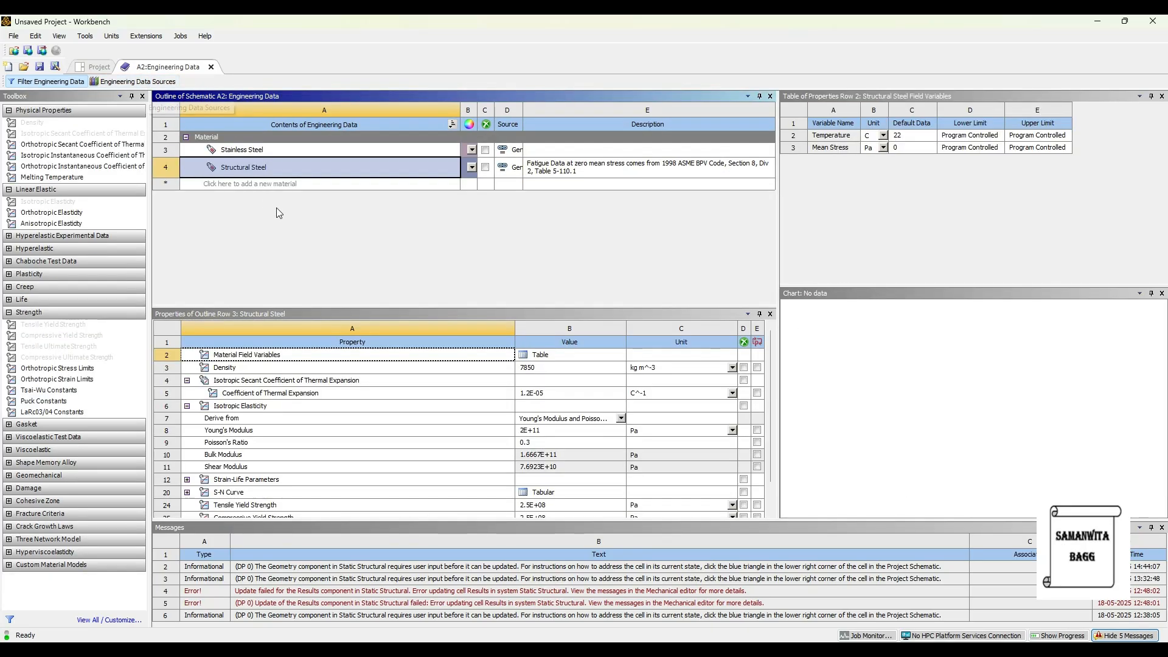
- Add a new material named HDPE and give it a density of 995 kg m^-3
left_click(219, 185)
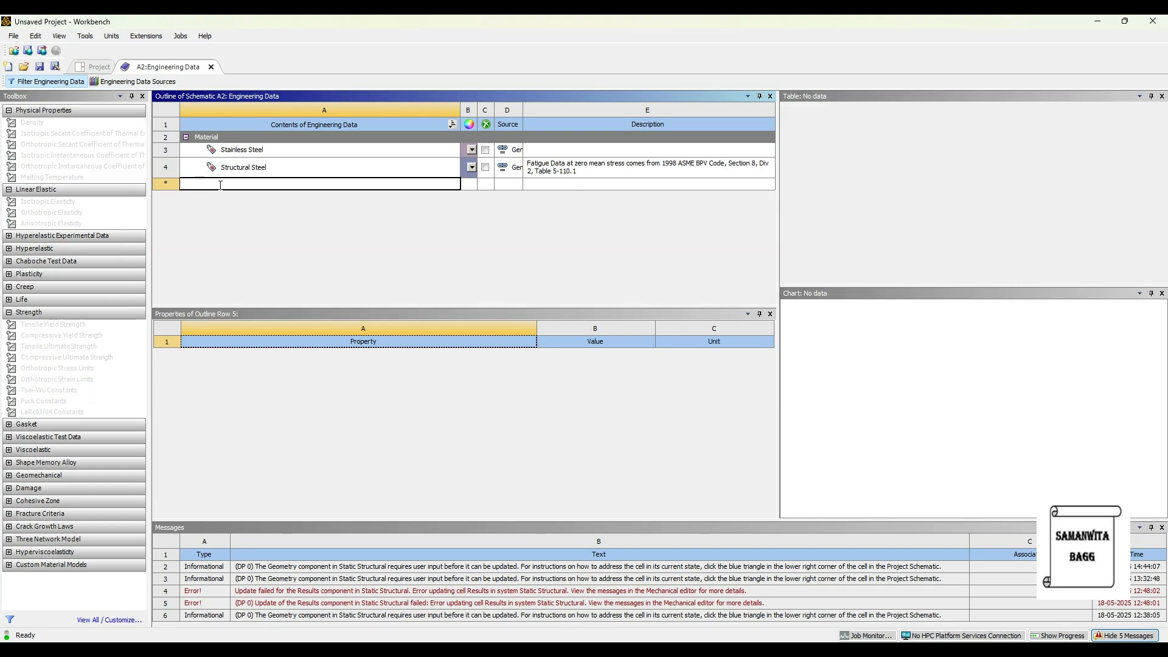
type("HDPE")
key("Return")
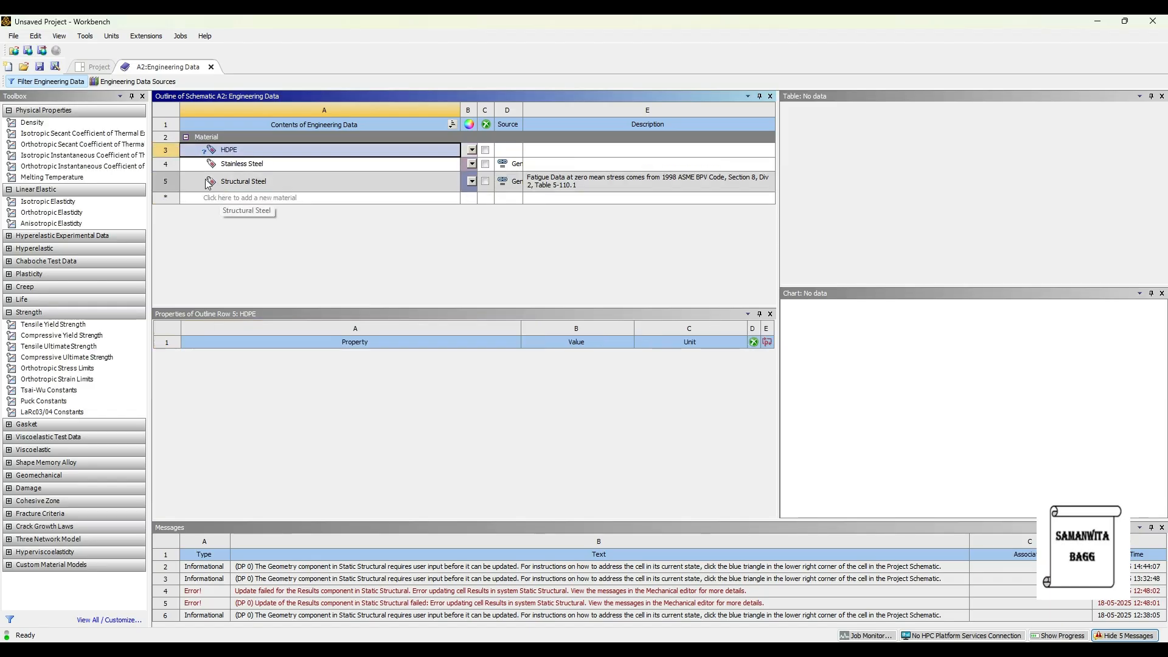
left_click_drag(32, 122, 462, 372)
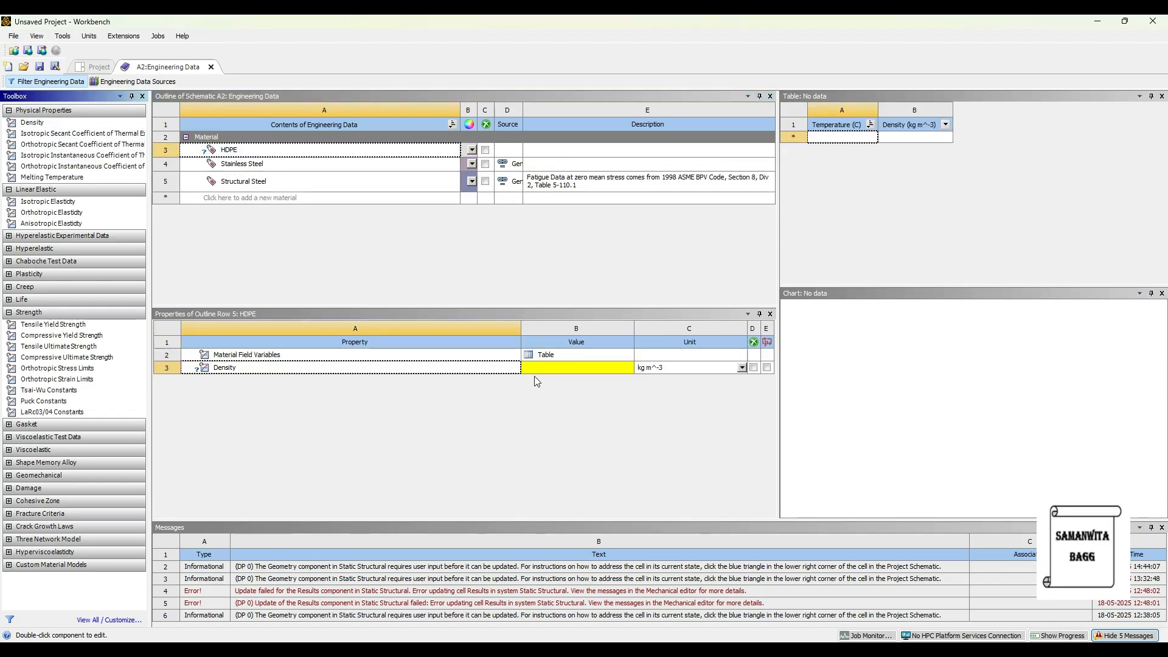
left_click(549, 367)
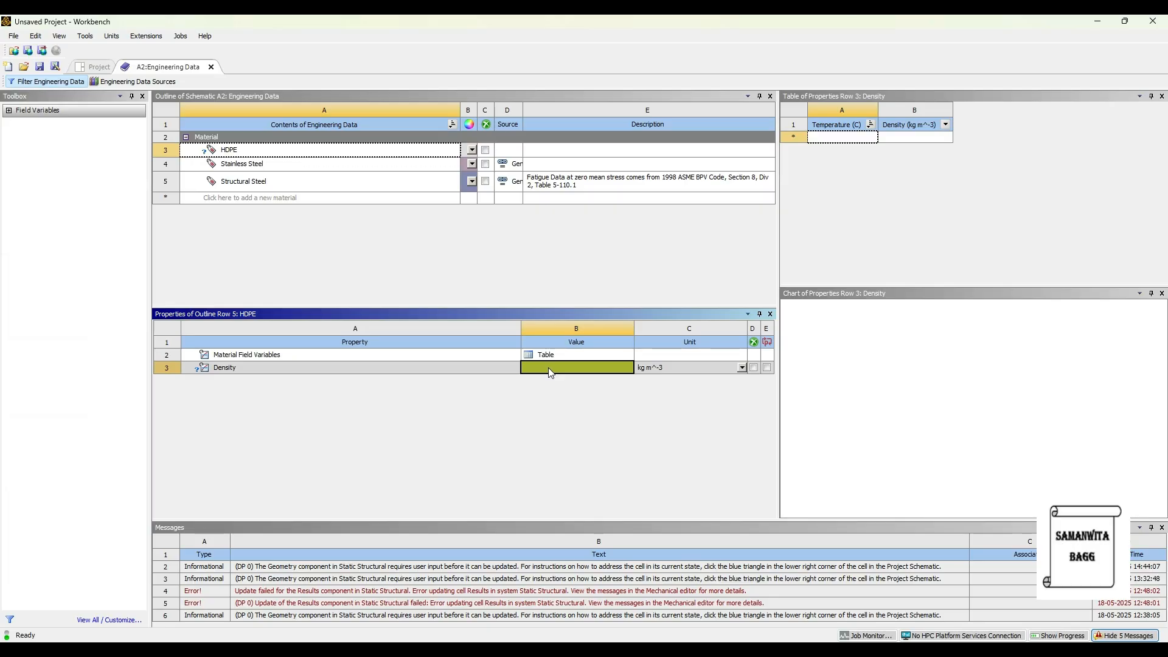
type("995")
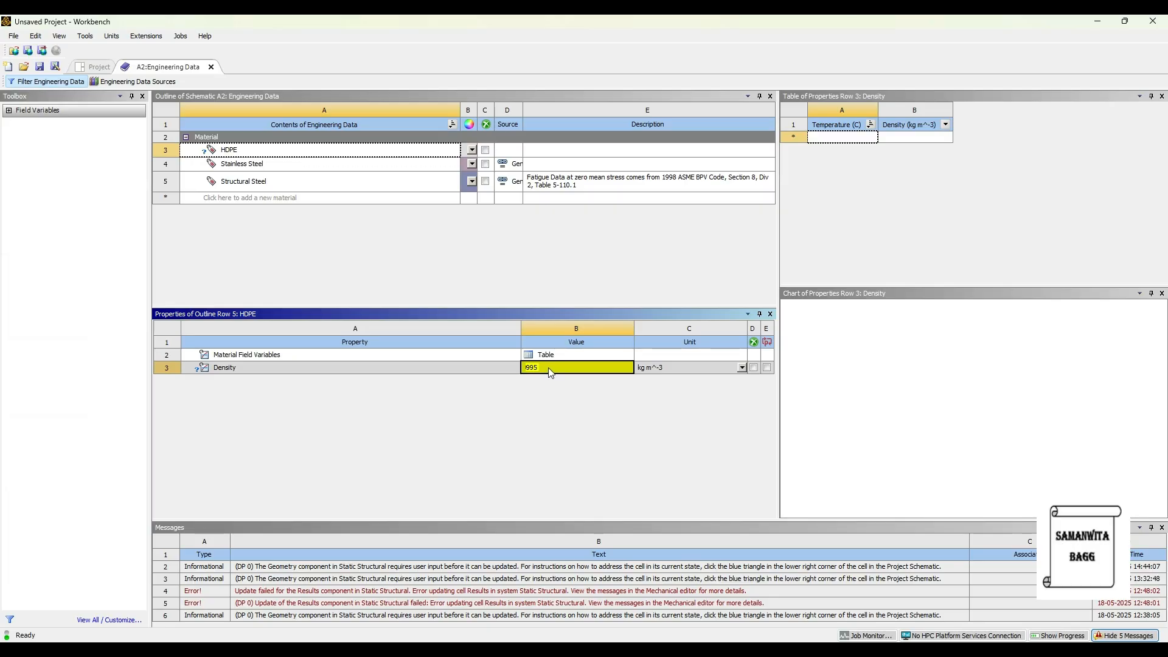
key("Return")
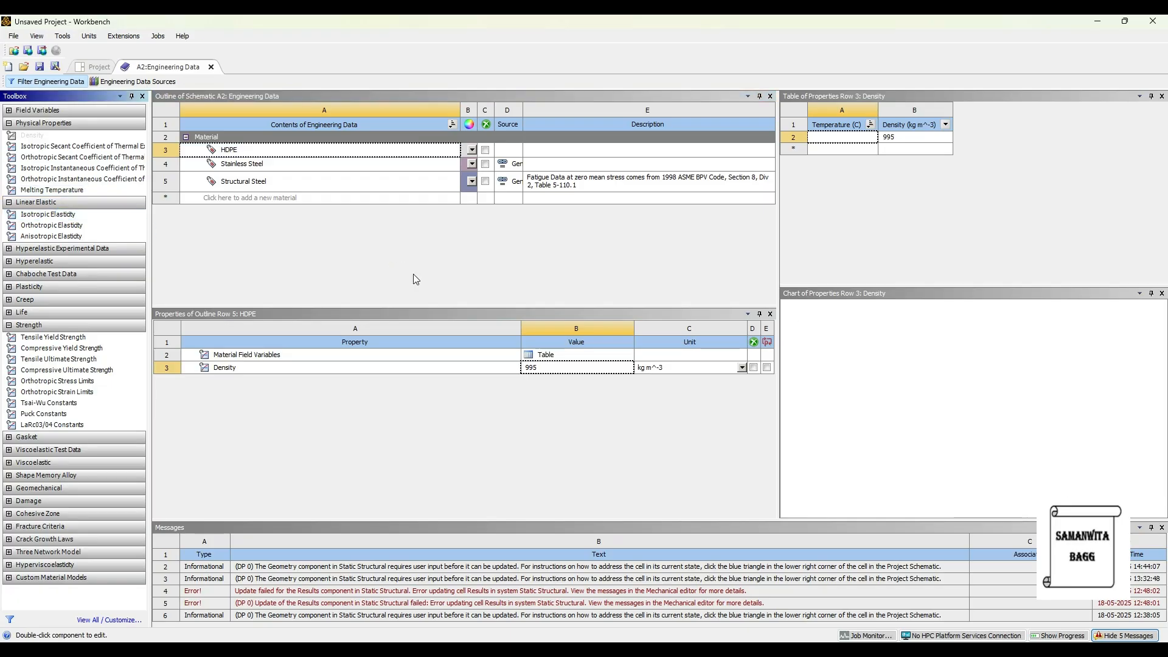
- Define HDPE's isotropic elasticity with a Young's modulus of 1.5E+09 Pa and a Poisson's ratio of 0.45
left_click(565, 403)
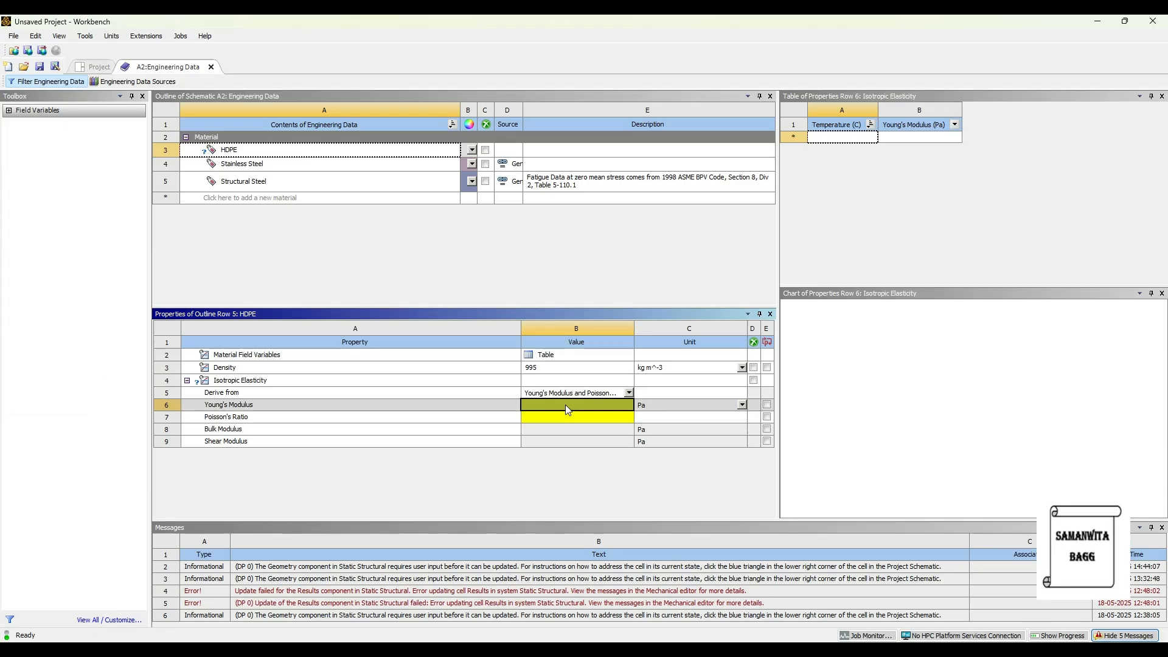
type("1.")
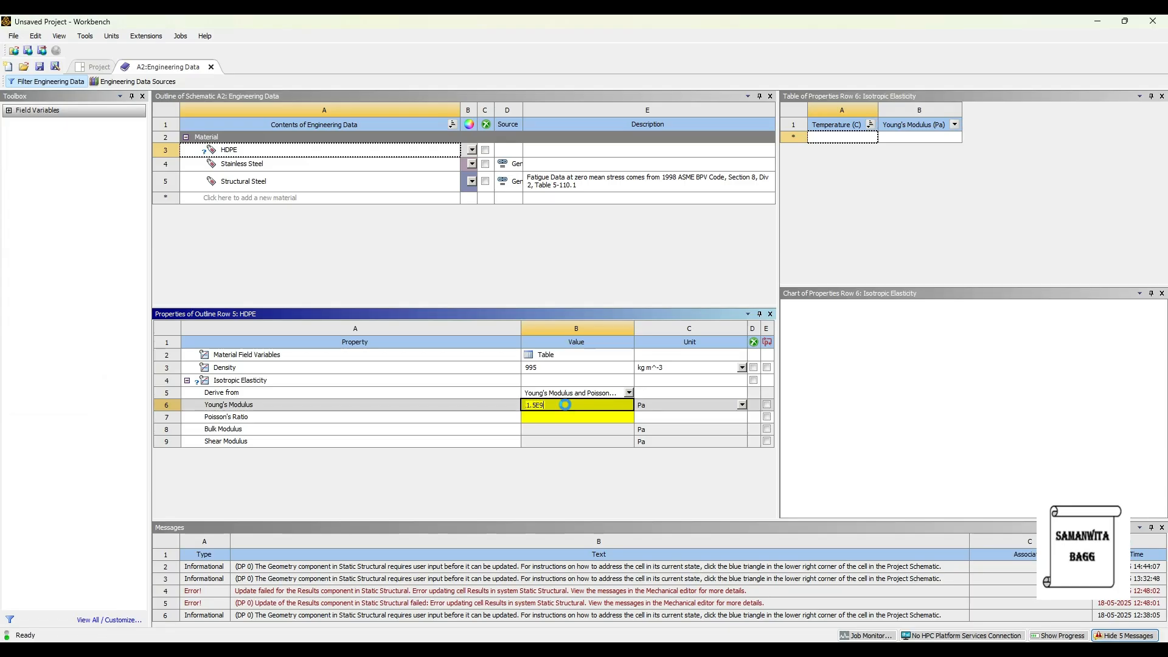
type("5E+09")
key("Return")
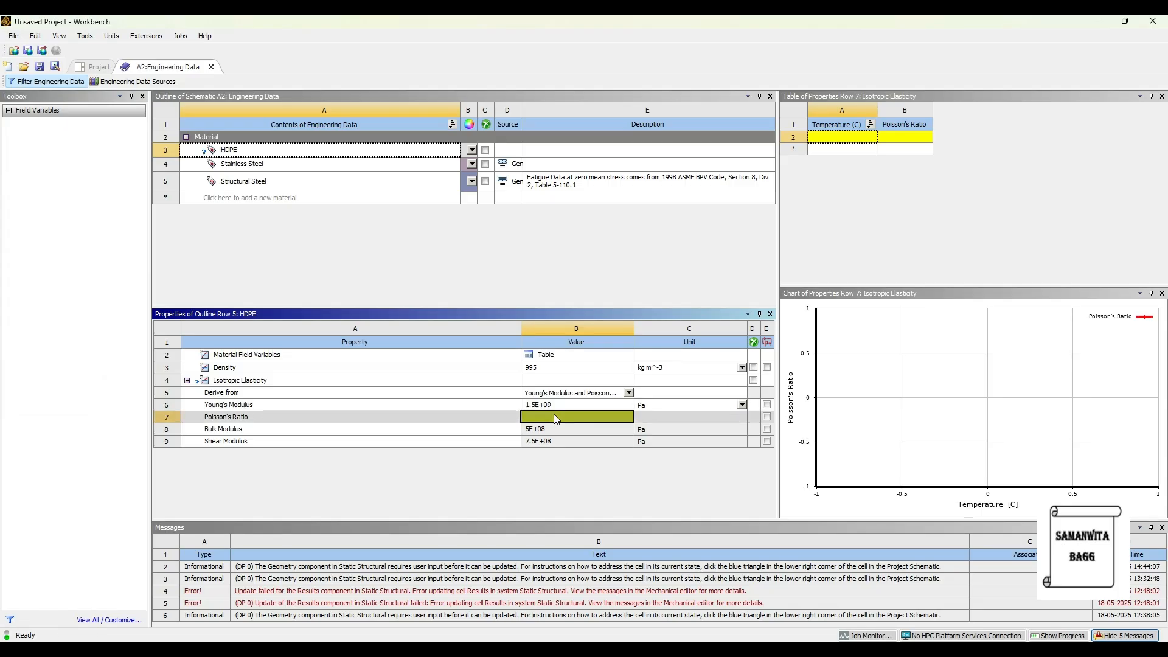
type("0.")
key("Return")
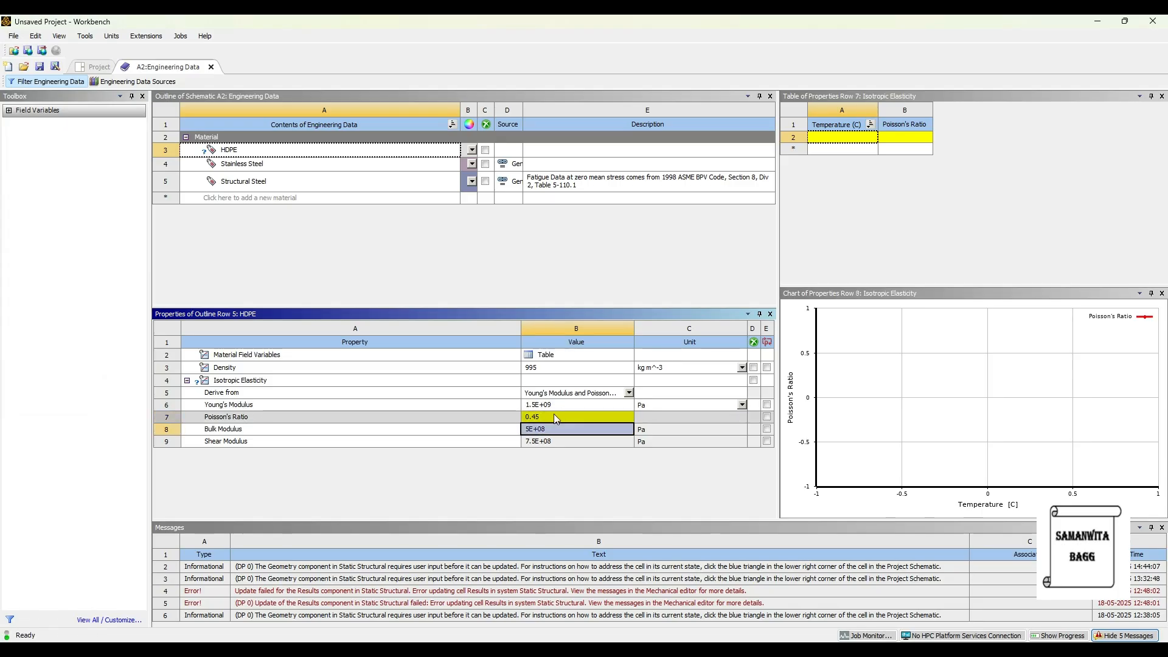
- Update the project and import branch pipe deign.agdb as the geometry of the Static Structural system
left_click(96, 67)
left_click(193, 83)
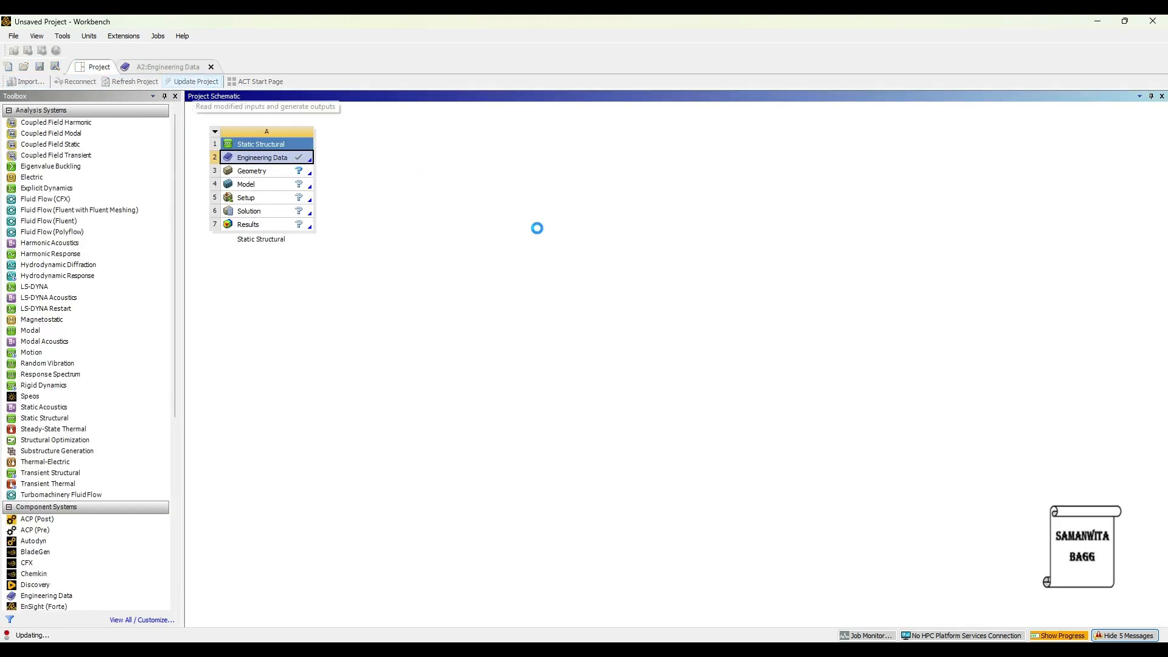
left_click(268, 177)
right_click(266, 172)
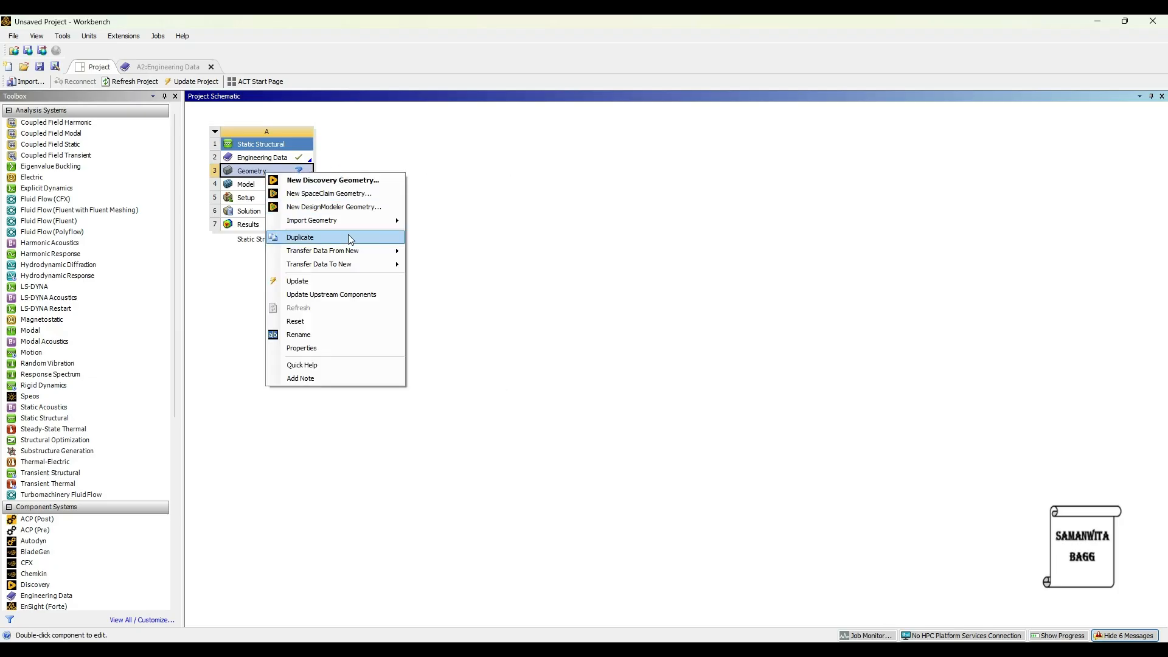
mouse_move(352, 221)
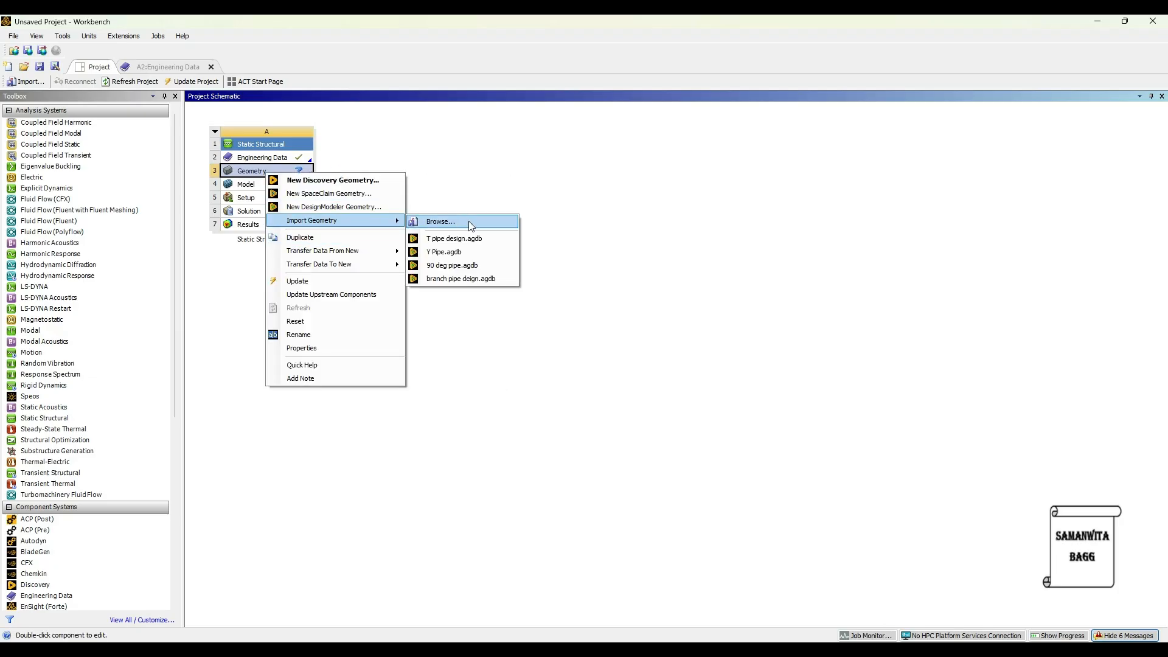
left_click(462, 278)
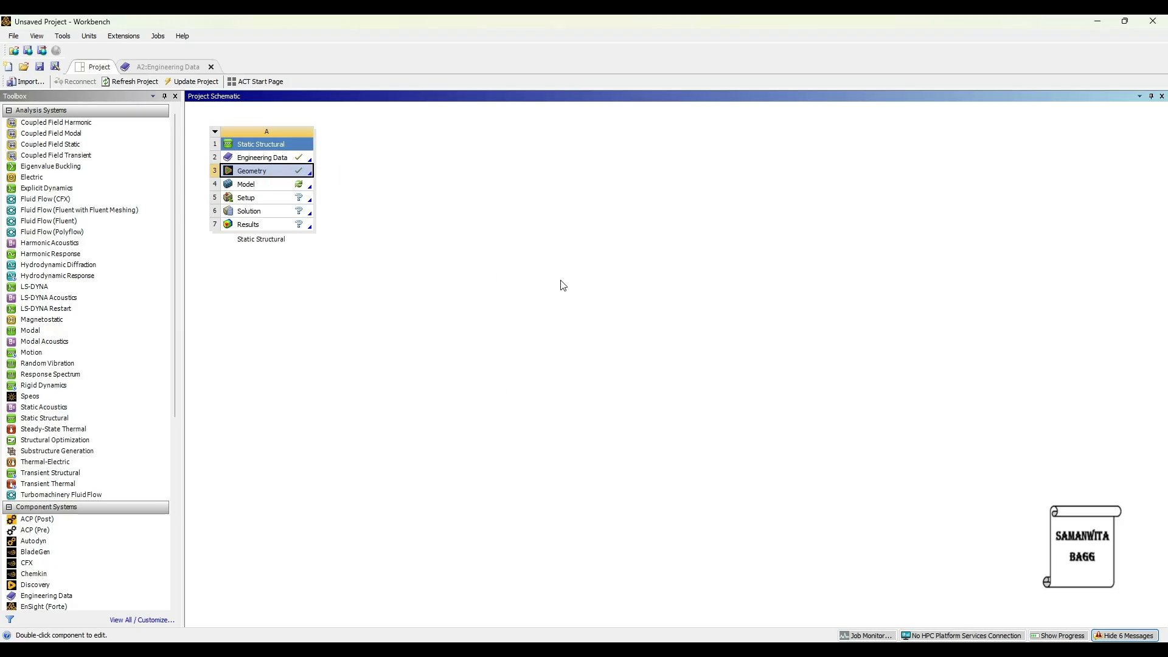
- Open the model in Mechanical and assign Stainless Steel to the Solid body of the branch pipe
double_click(264, 186)
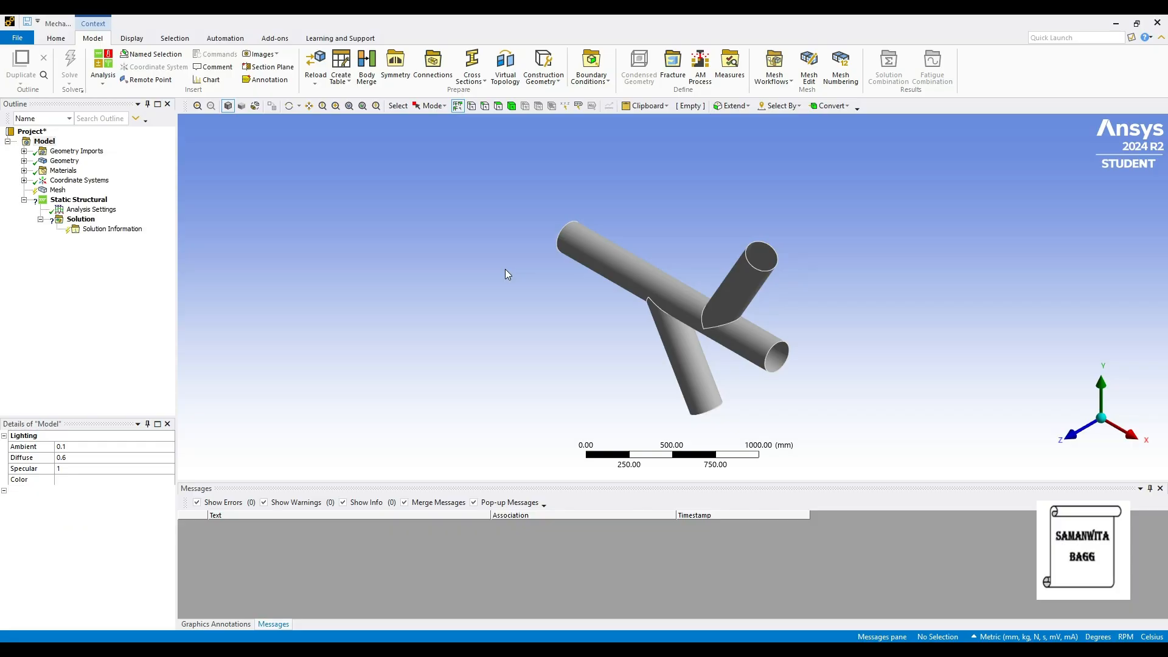
left_click(24, 160)
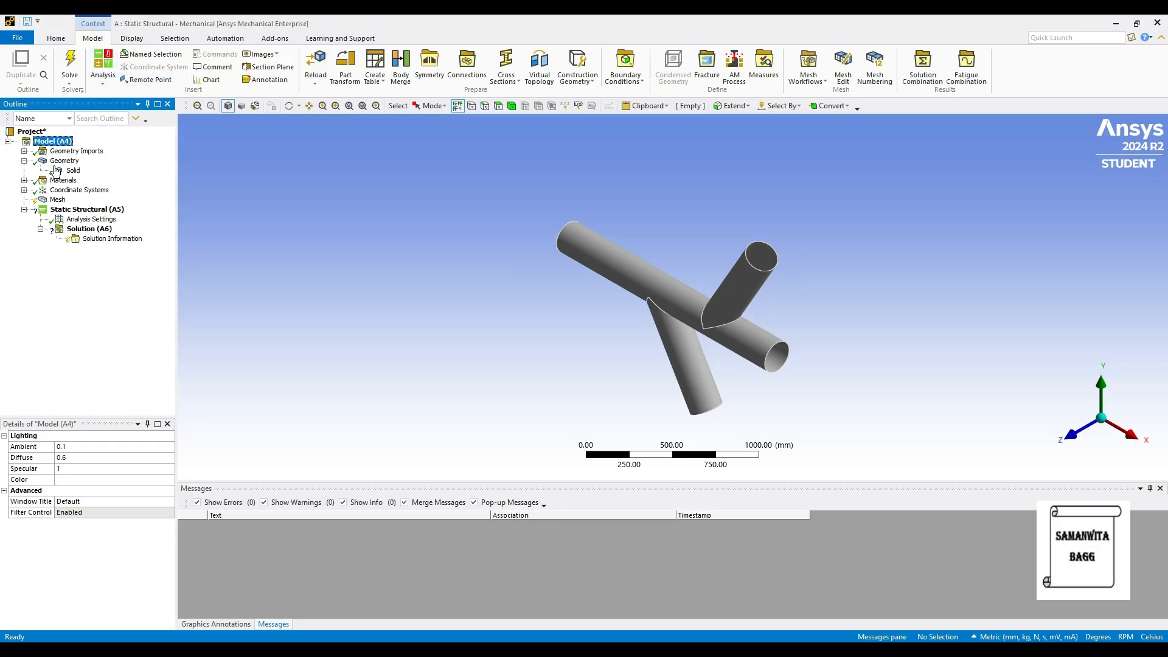
left_click(73, 171)
left_click(167, 524)
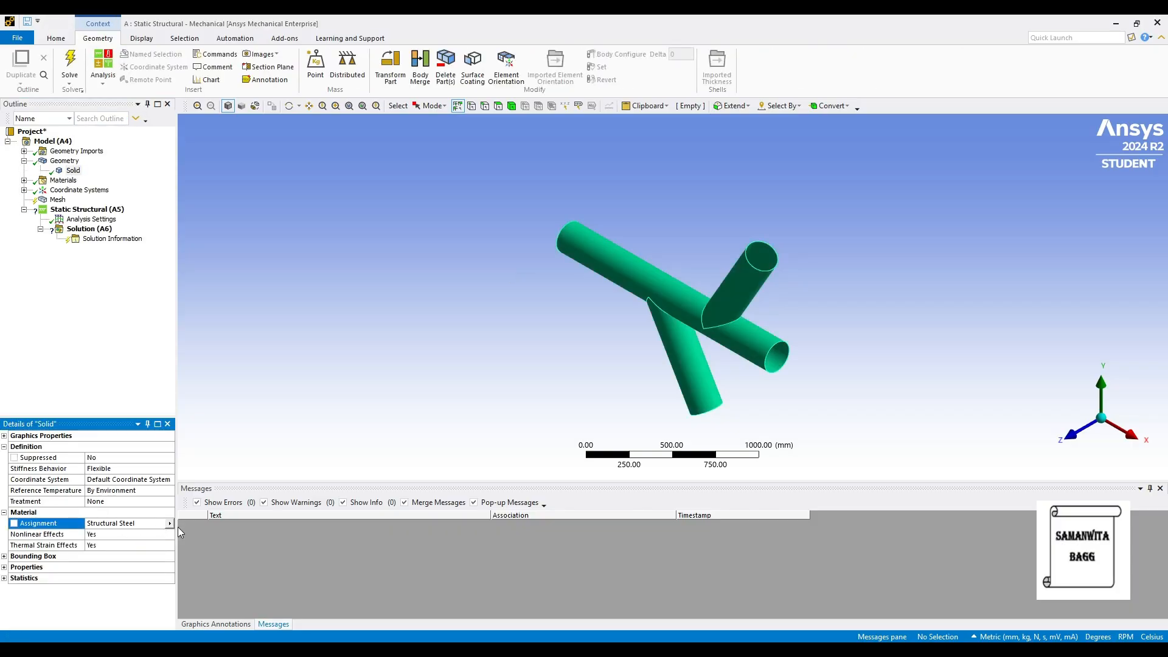
left_click(170, 524)
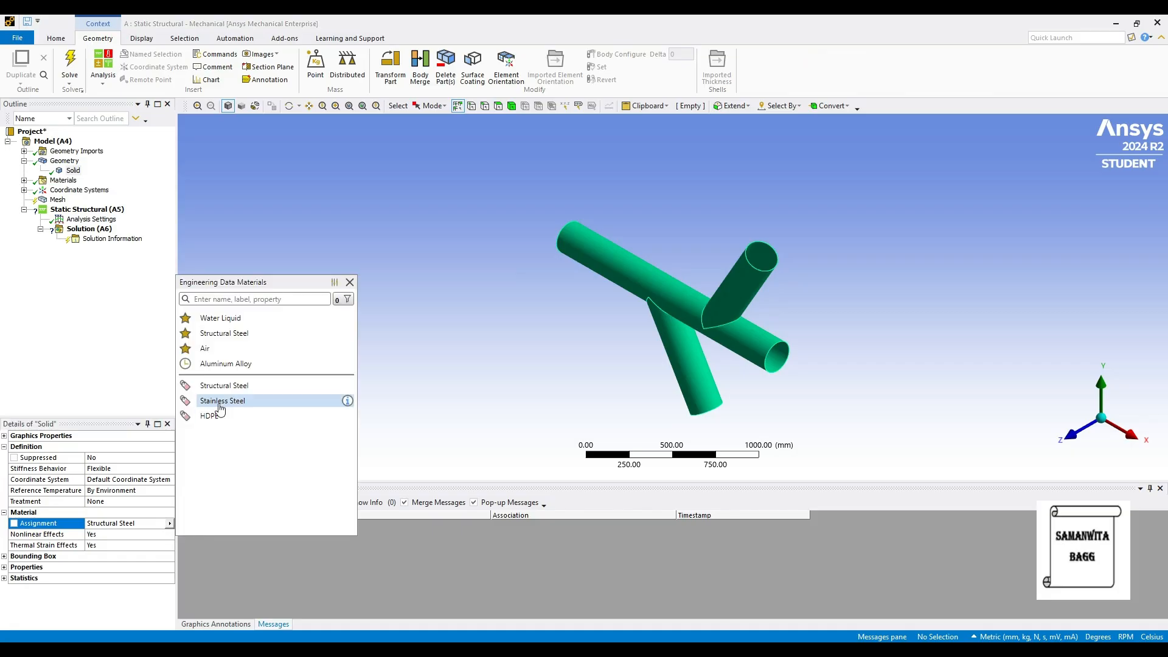
- Generate the mesh of the branch pipe with the default element size
middle_click_drag(727, 374, 418, 276)
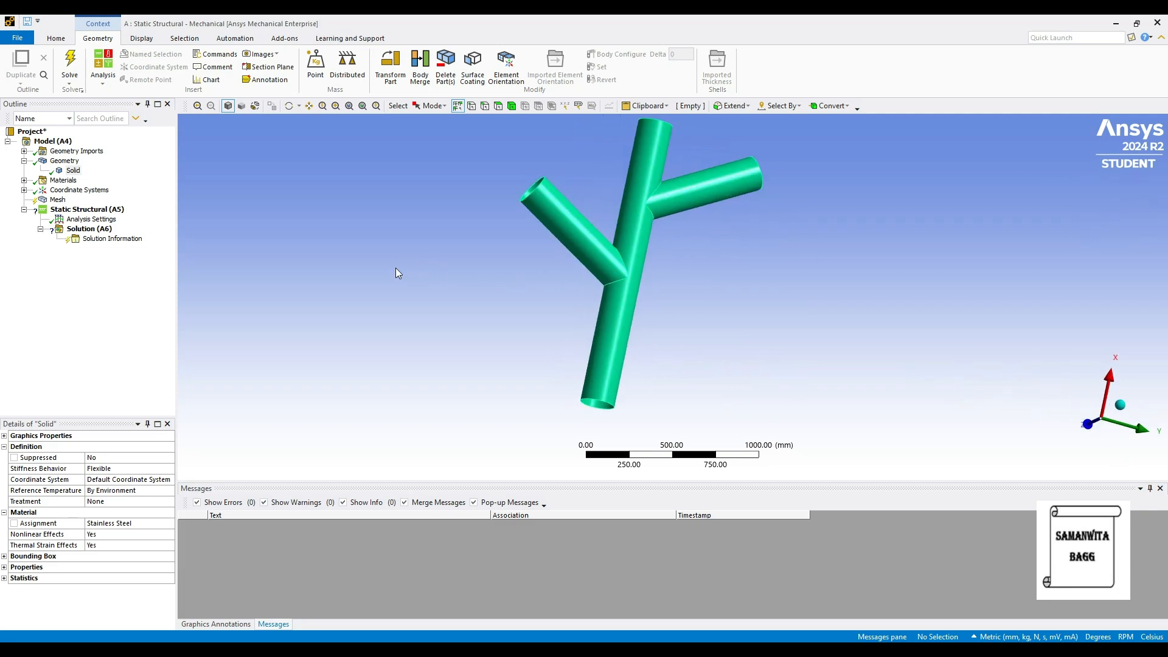
left_click(58, 200)
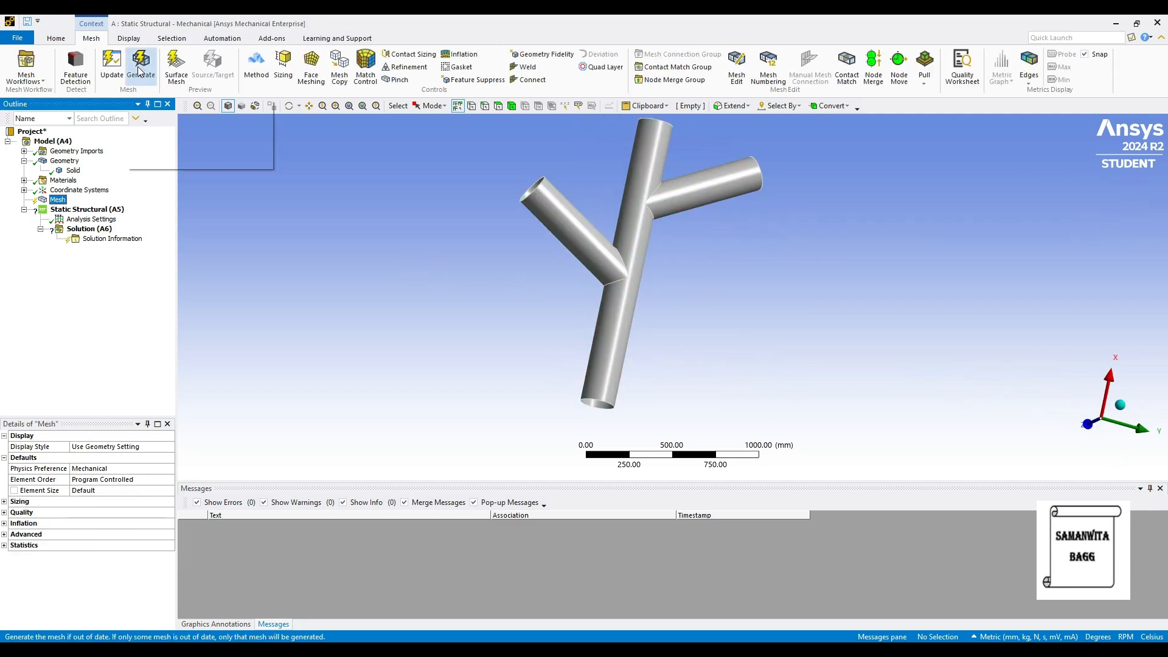
left_click(140, 72)
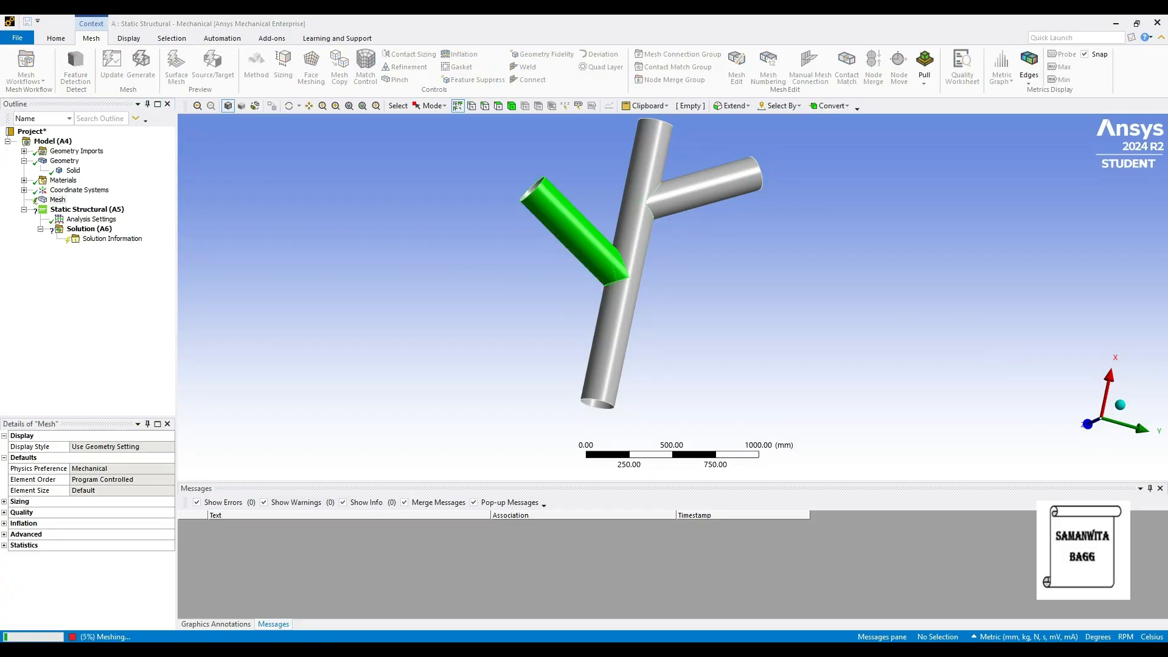
- Insert a Fixed Support on the ring-shaped end face of the main pipe at its -X end
left_click(87, 209)
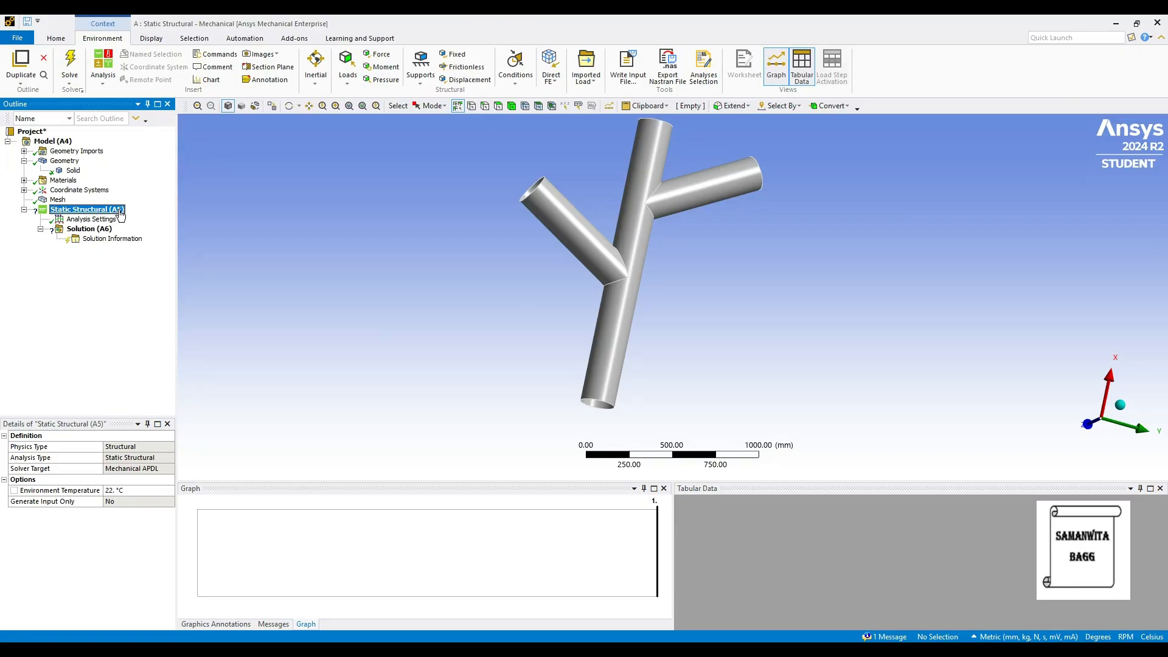
right_click(118, 209)
mouse_move(182, 214)
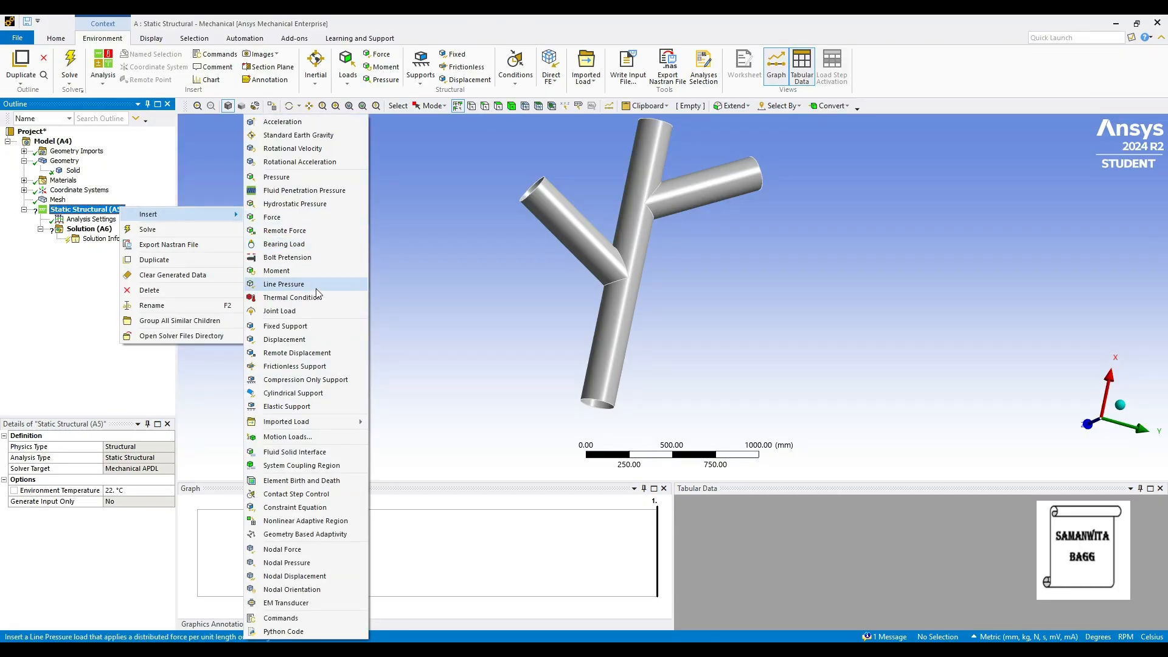
left_click(298, 326)
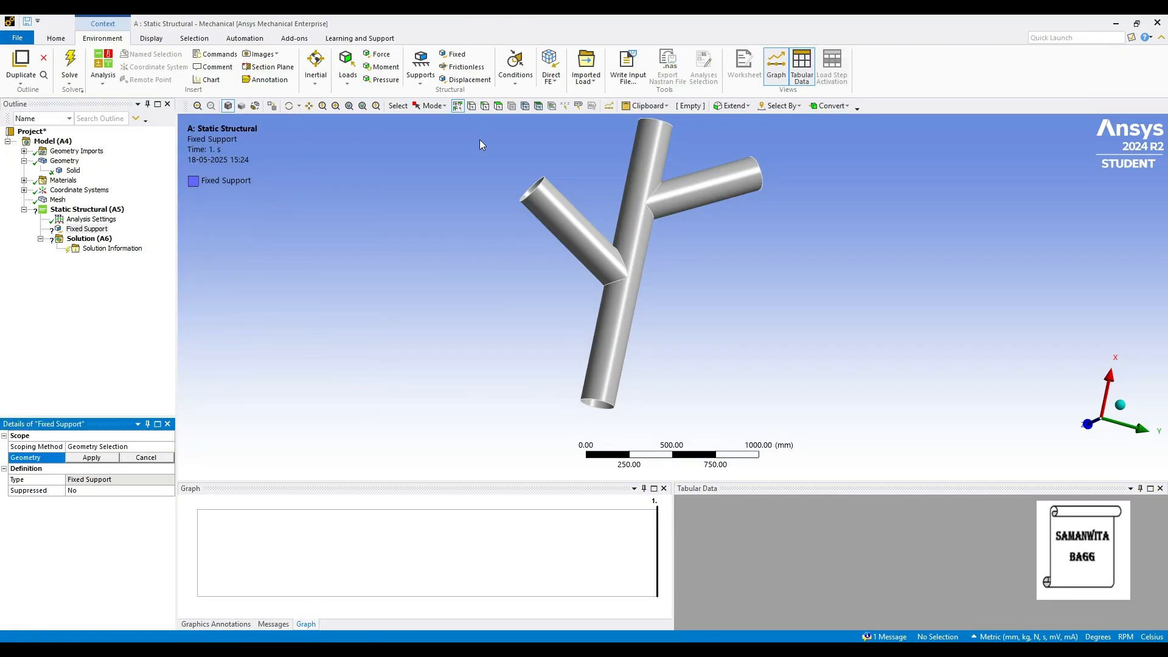
left_click(497, 105)
middle_click_drag(619, 307, 622, 272)
scroll(623, 272, "up", 5)
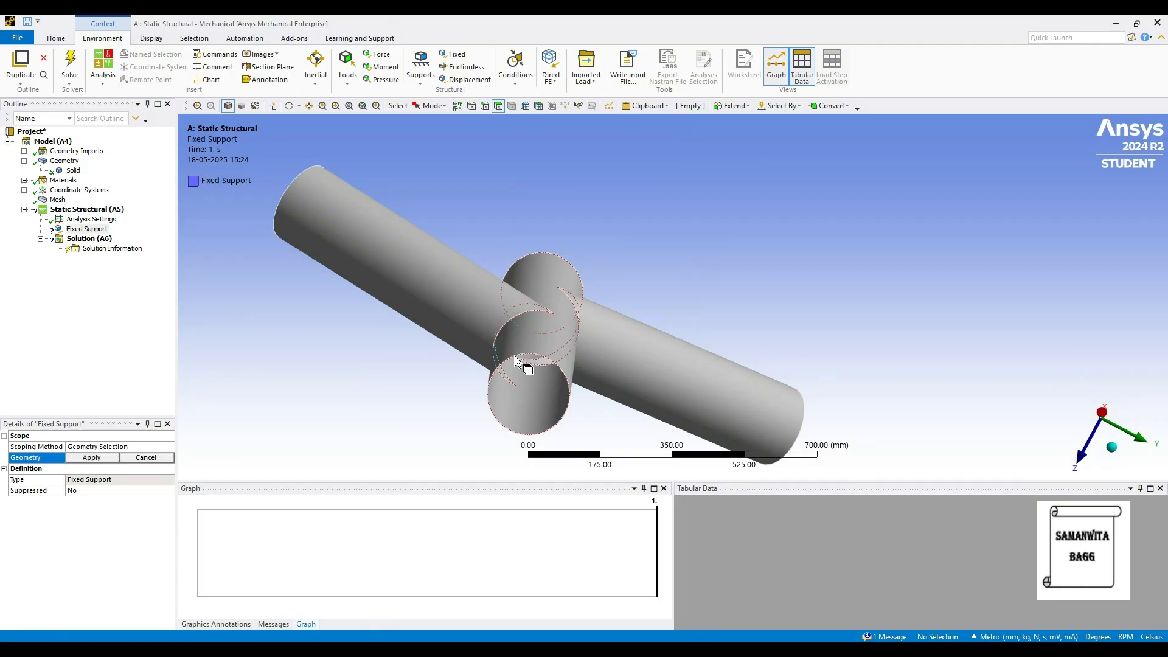
left_click(513, 361)
left_click(507, 359)
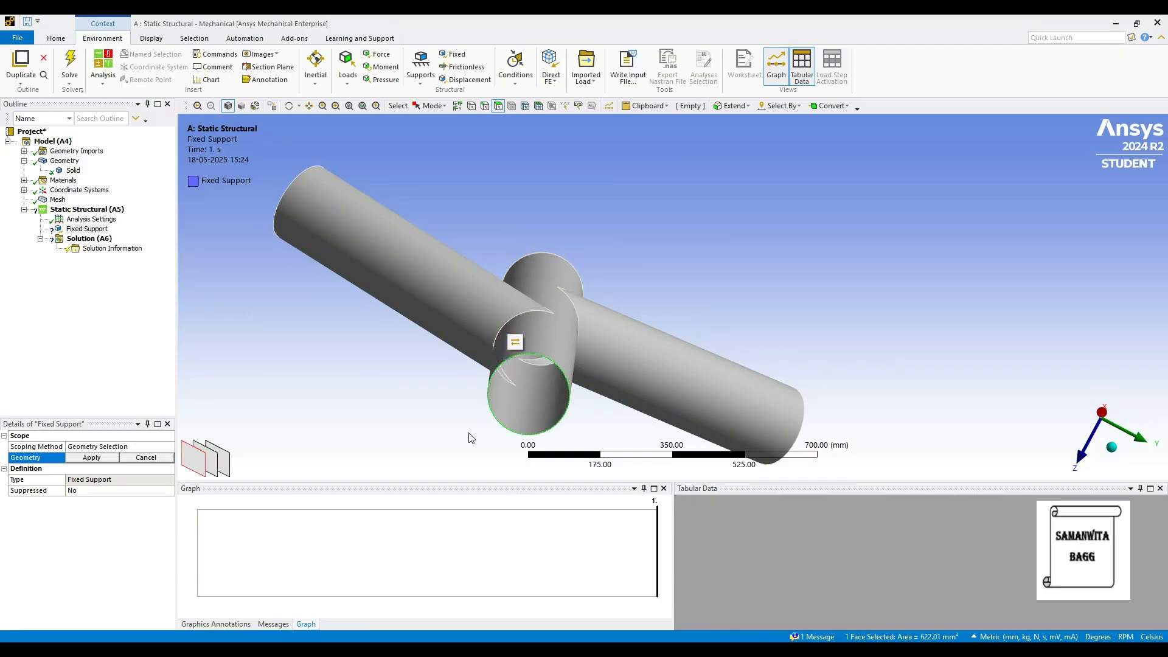
left_click(91, 458)
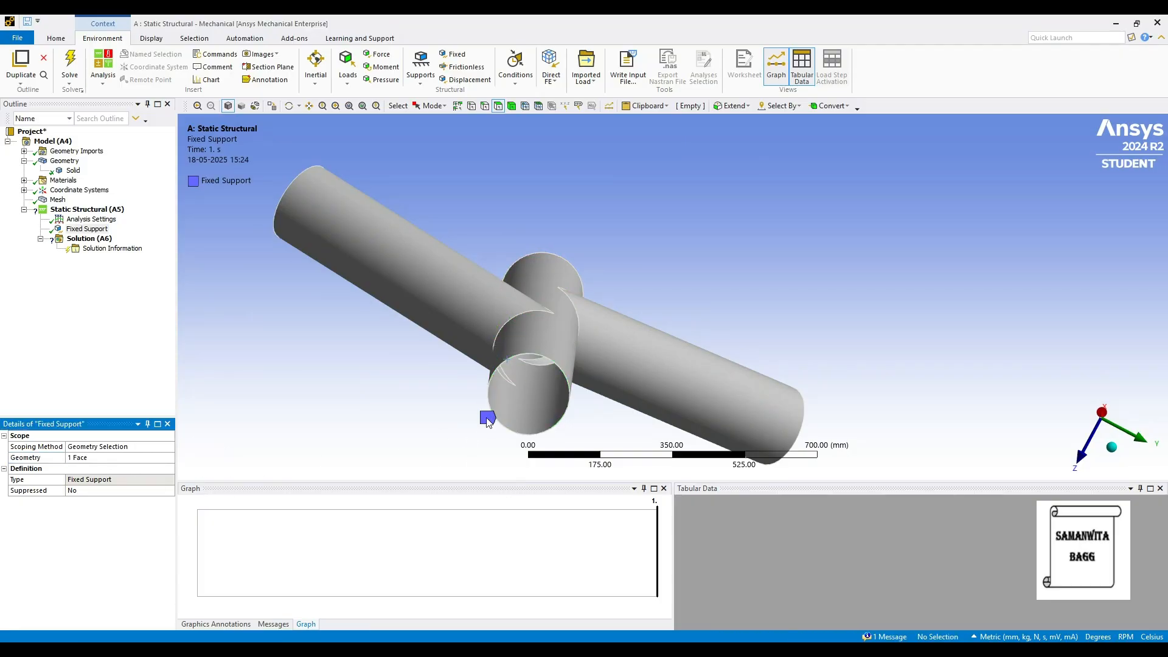
- Apply a Pressure load of 0.5 MPa to the three inner cylindrical faces of the main pipe and both branches
middle_click_drag(609, 351, 526, 471)
left_click(276, 374, "ctrl")
middle_click_drag(572, 368, 516, 378)
left_click(799, 231, "ctrl")
right_click(799, 231)
mouse_move(849, 244)
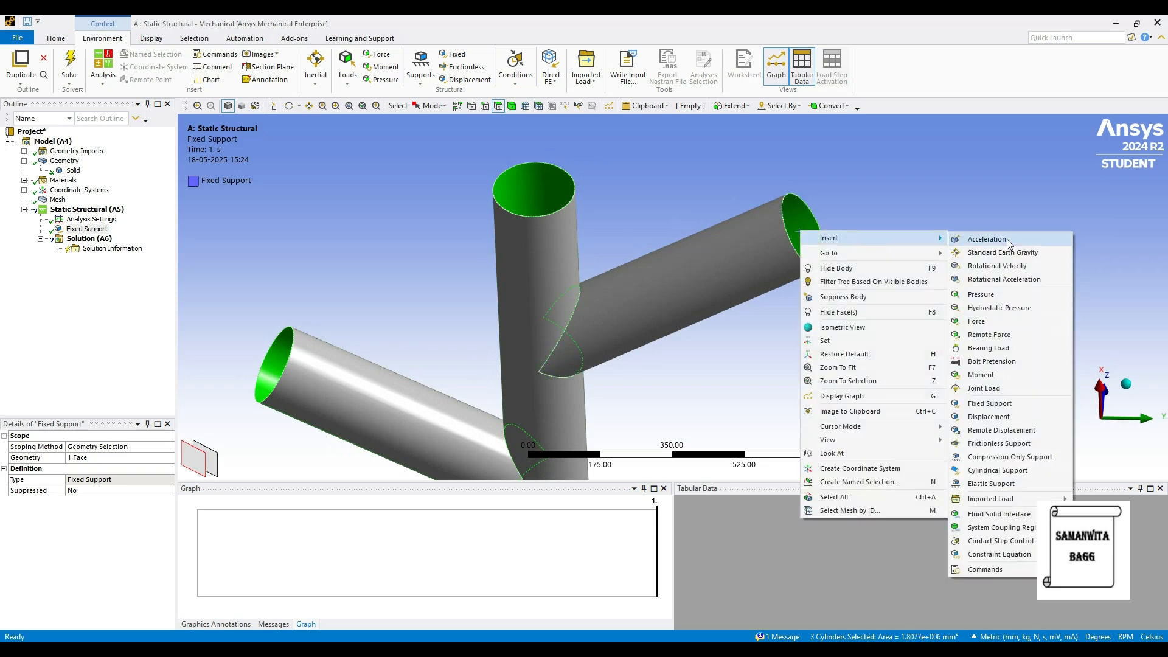
left_click(997, 295)
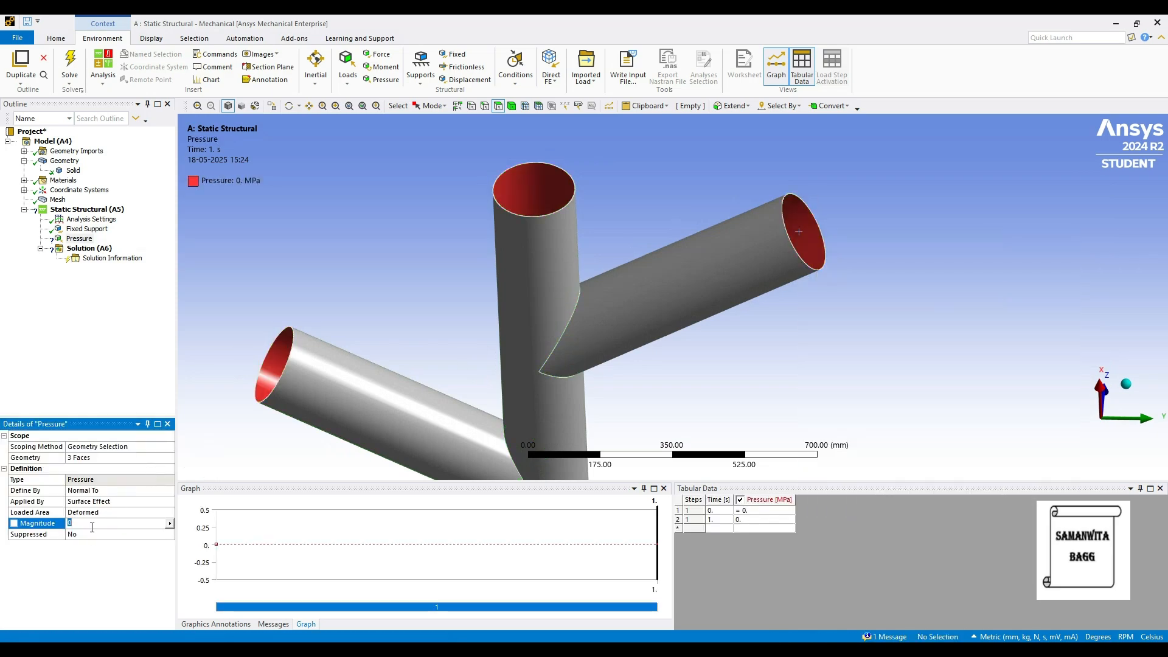
type("5")
key("Return")
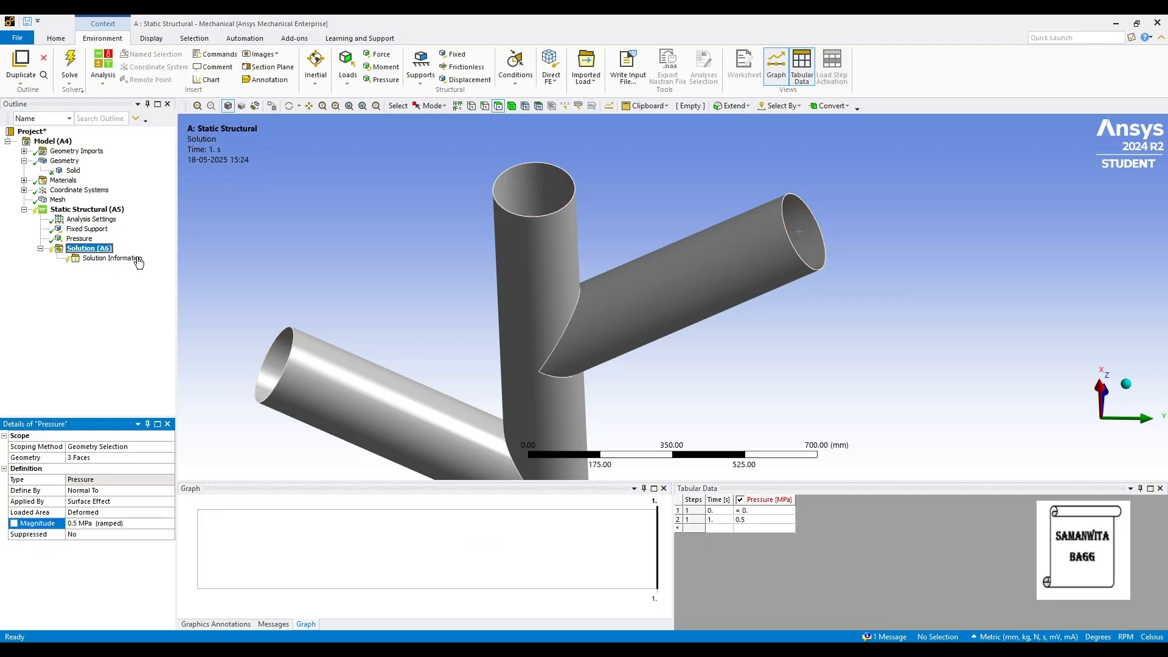
- Add Total Deformation and Equivalent (von-Mises) strain results to the Solution
right_click(102, 250)
mouse_move(182, 256)
mouse_move(271, 260)
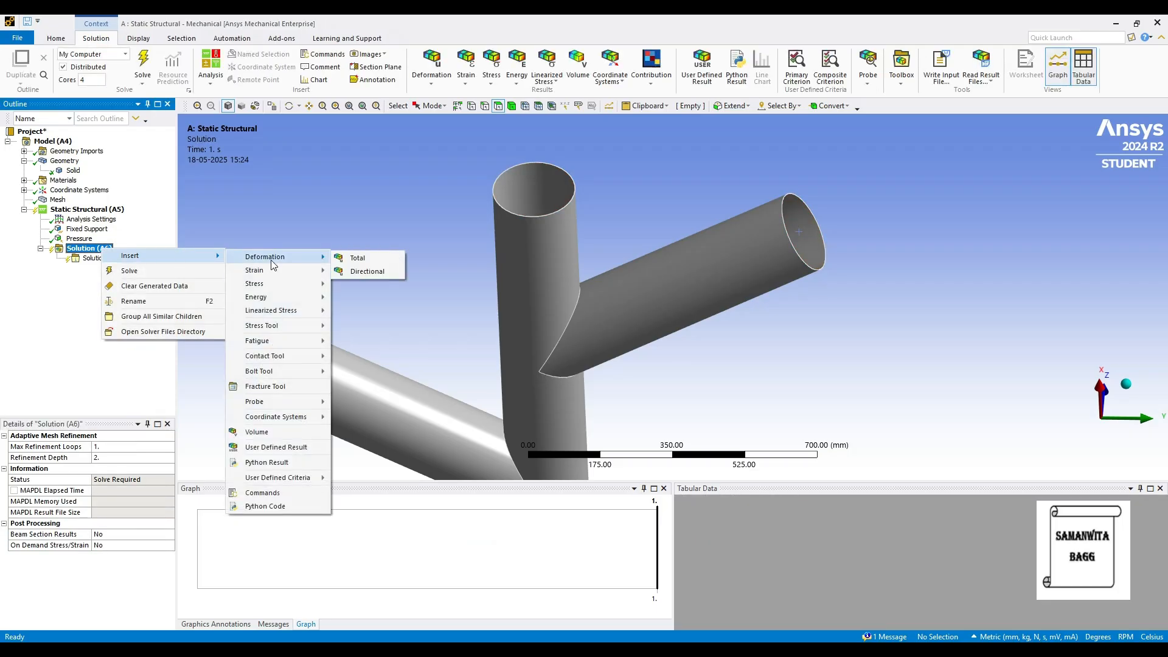
left_click(357, 258)
right_click(105, 251)
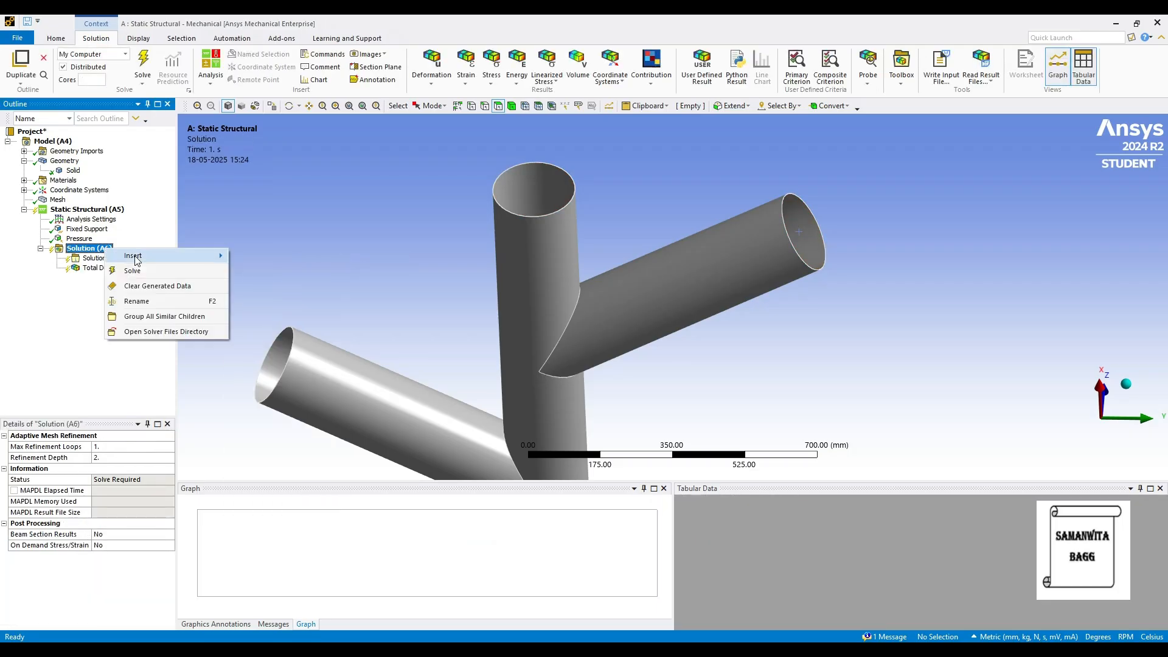
mouse_move(200, 255)
mouse_move(328, 271)
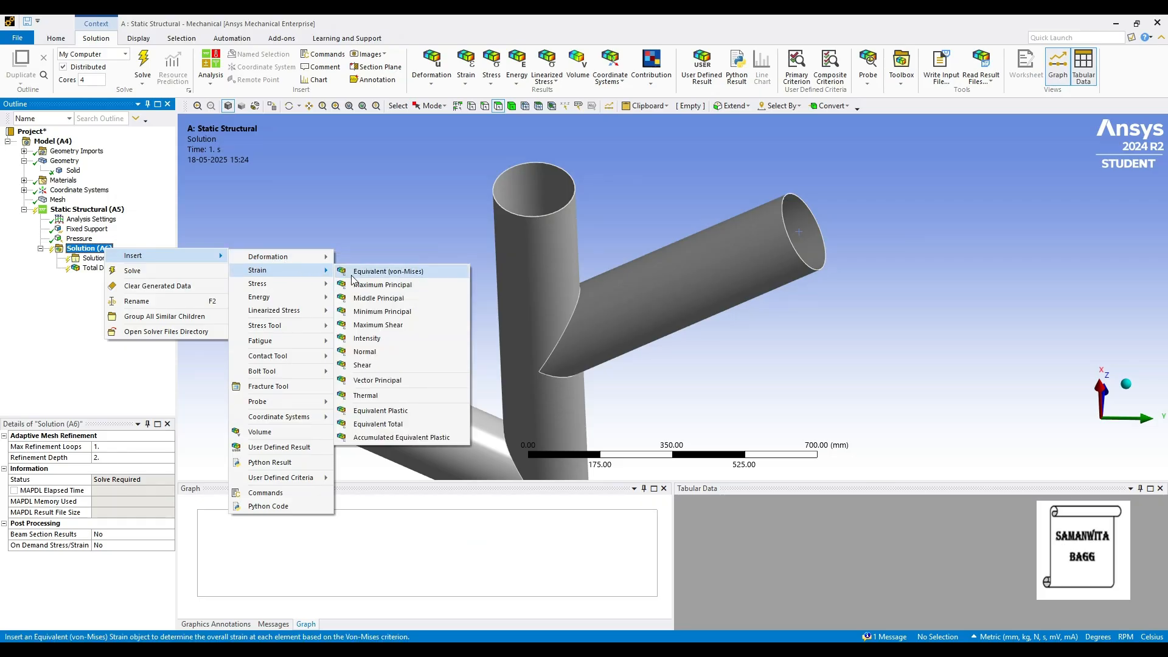
left_click(388, 271)
- Add an Equivalent (von-Mises) stress result to the Solution and solve the analysis
right_click(99, 250)
mouse_move(125, 254)
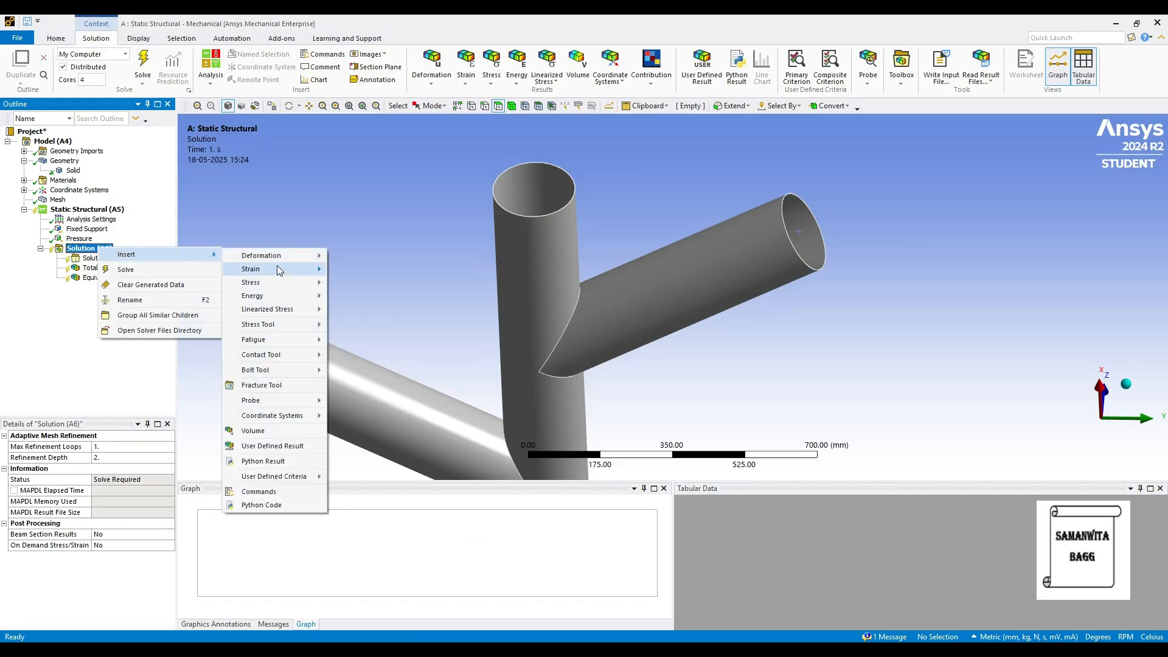
mouse_move(282, 272)
left_click(377, 276)
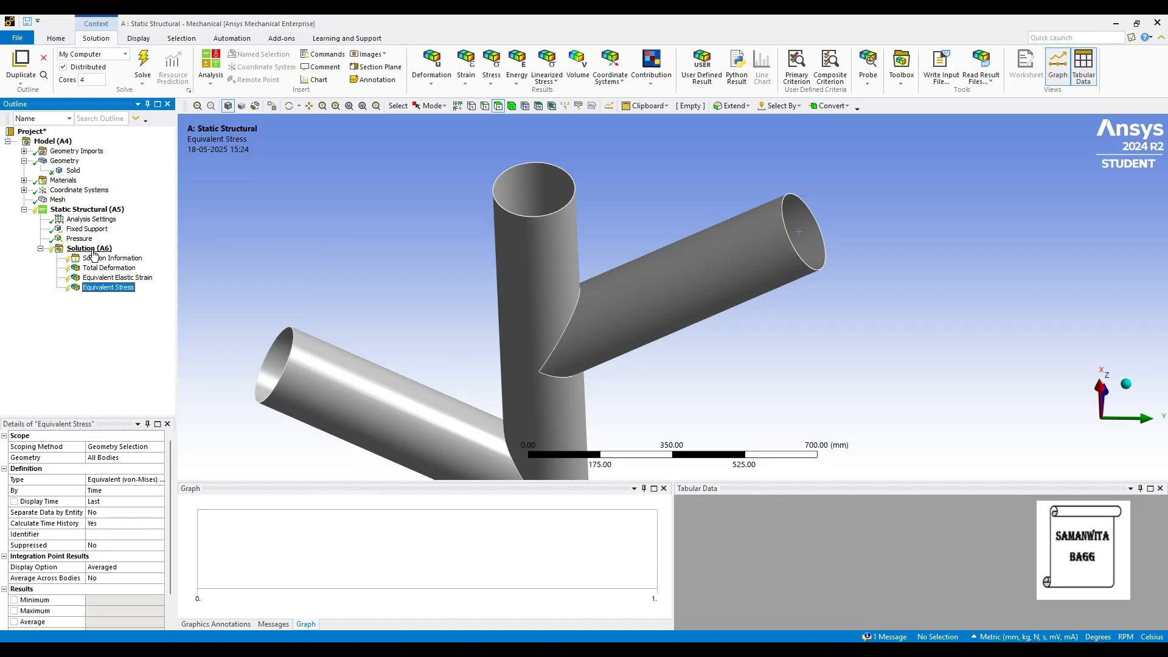
left_click(94, 249)
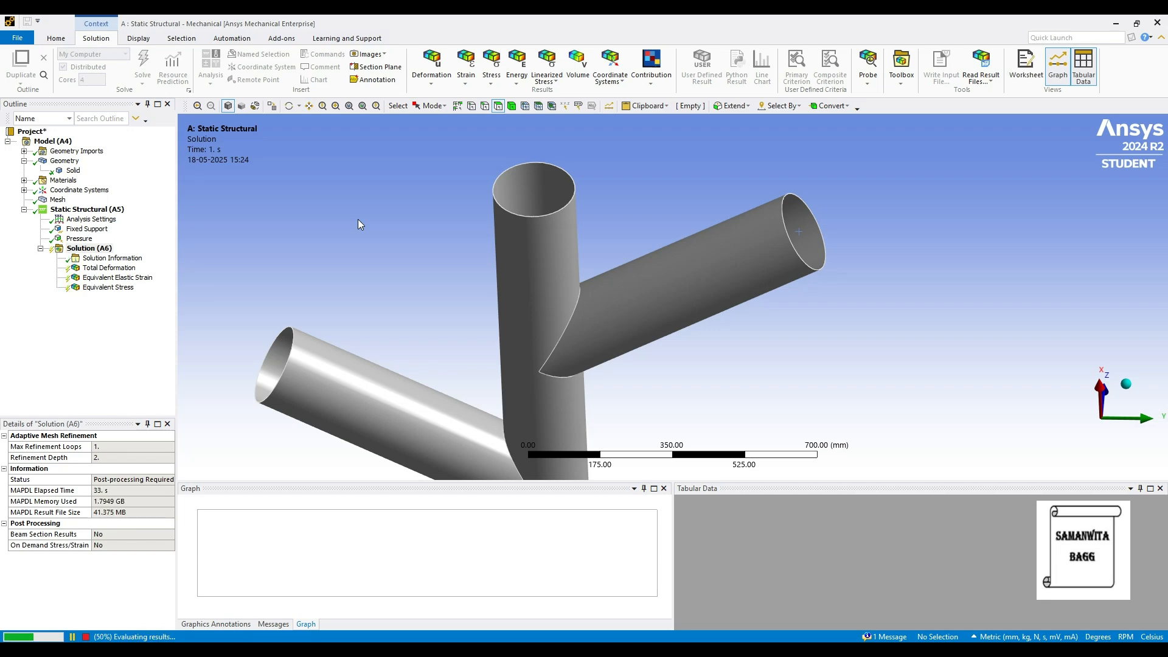
- Display the Total Deformation result with smooth contours and without the element wireframe
left_click(109, 268)
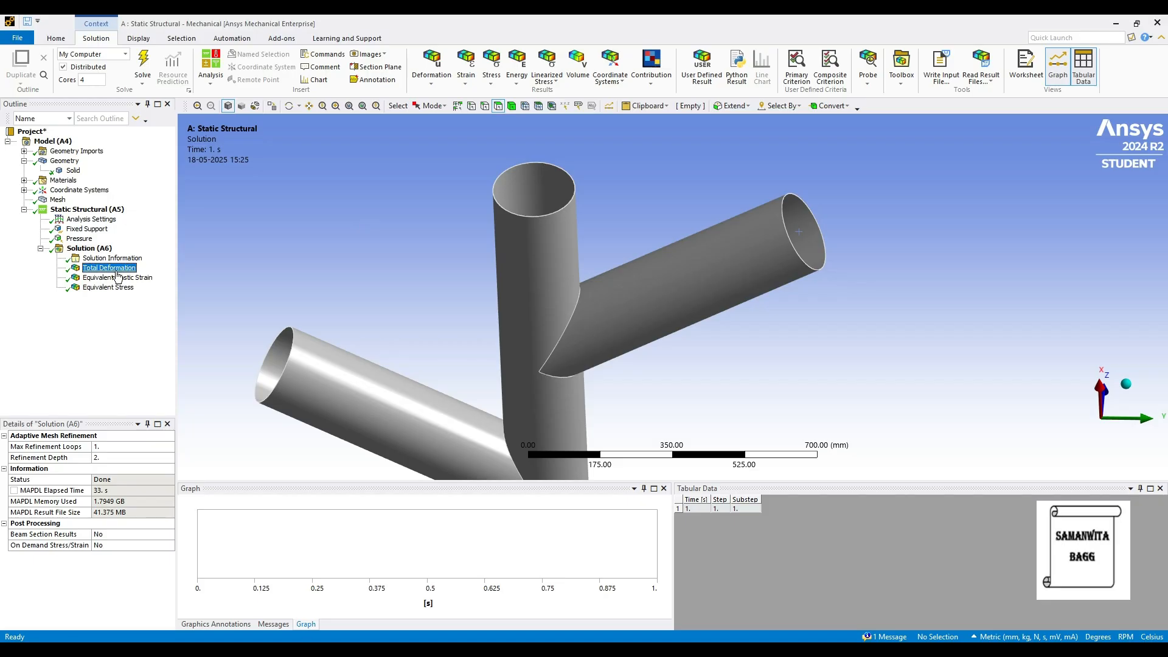
scroll(516, 270, "down", 1)
scroll(516, 270, "down", 3)
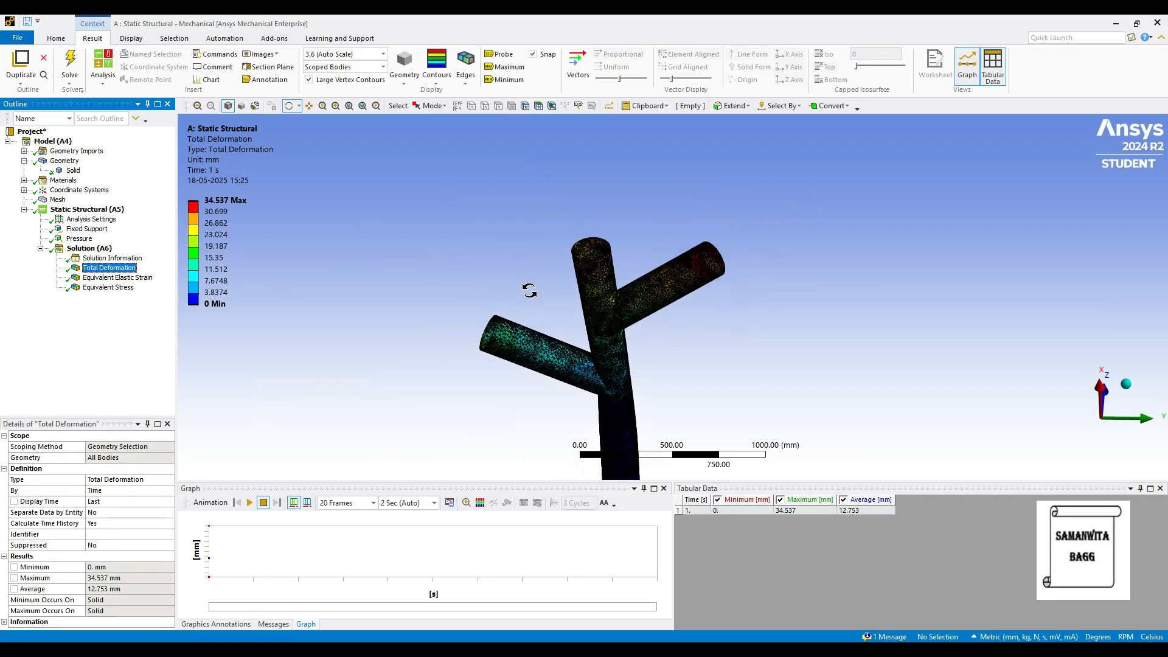
left_click_drag(529, 287, 635, 208)
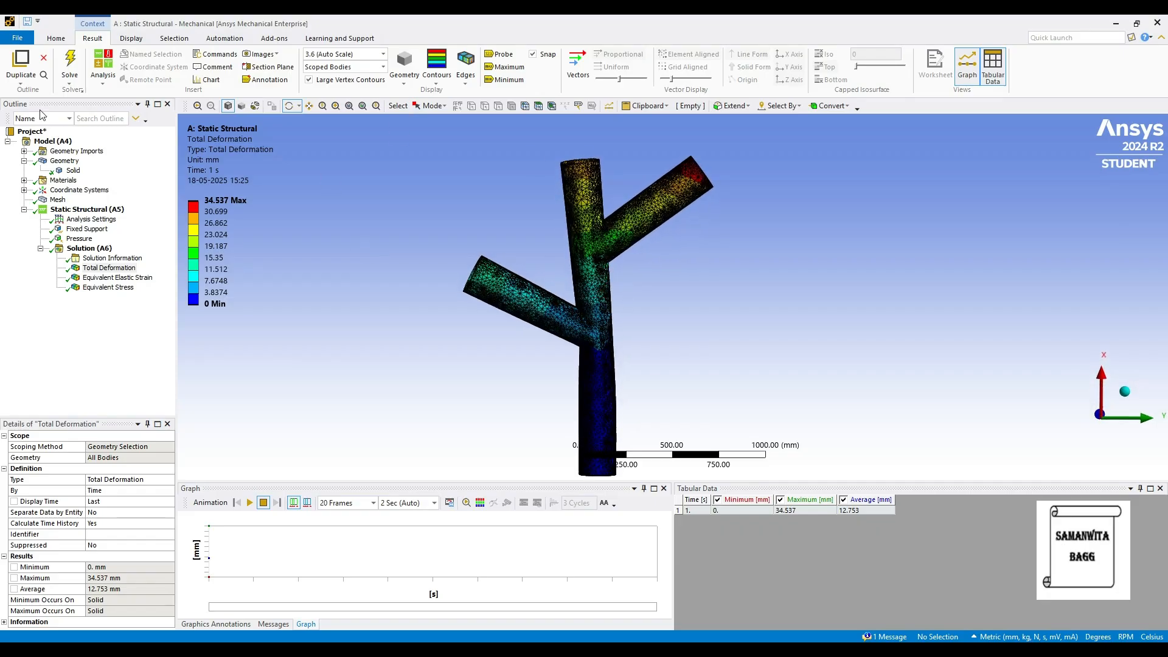
left_click(465, 84)
left_click(480, 93)
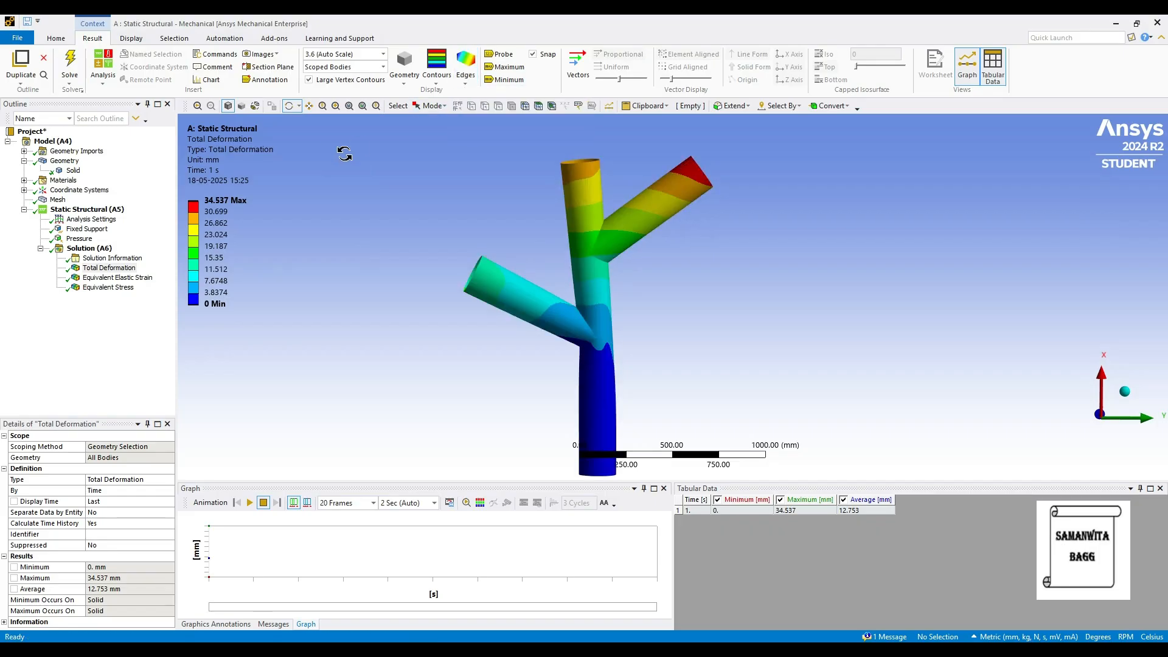
left_click(436, 83)
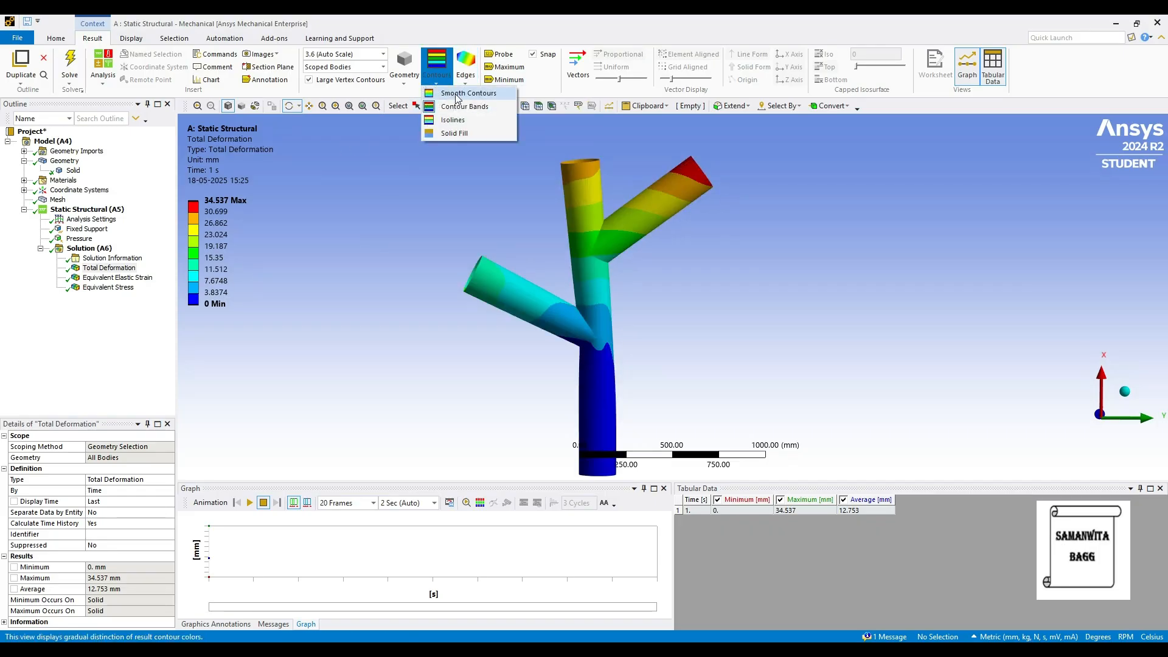
left_click(468, 93)
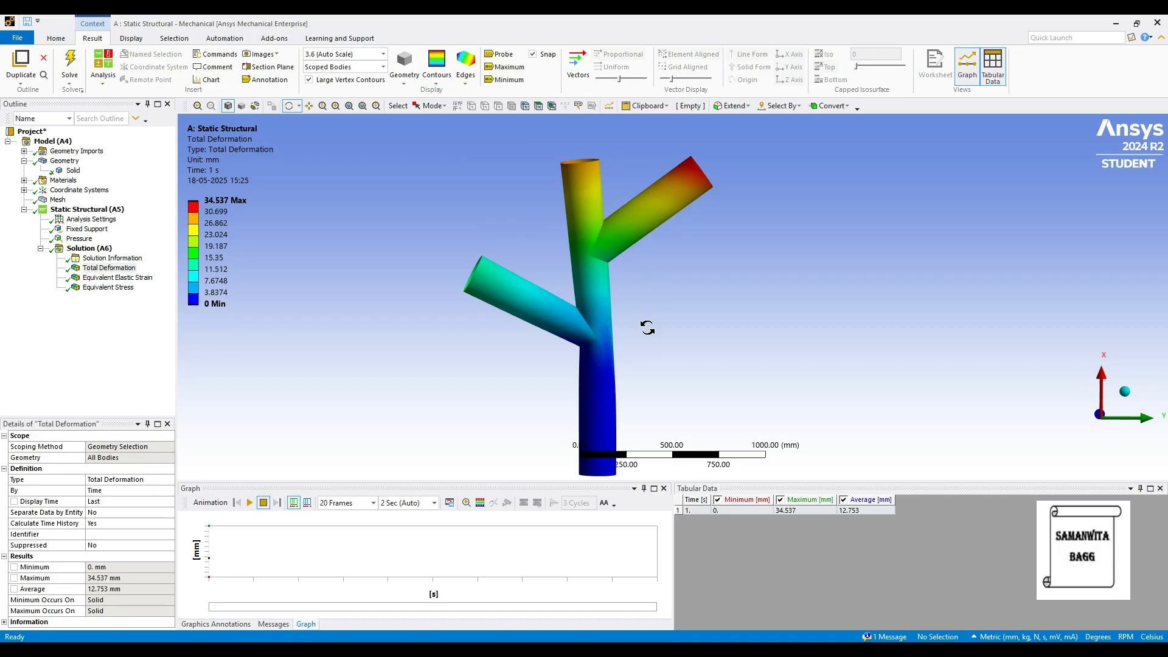
scroll(645, 326, "down", 2)
middle_click_drag(624, 318, 589, 303, "ctrl")
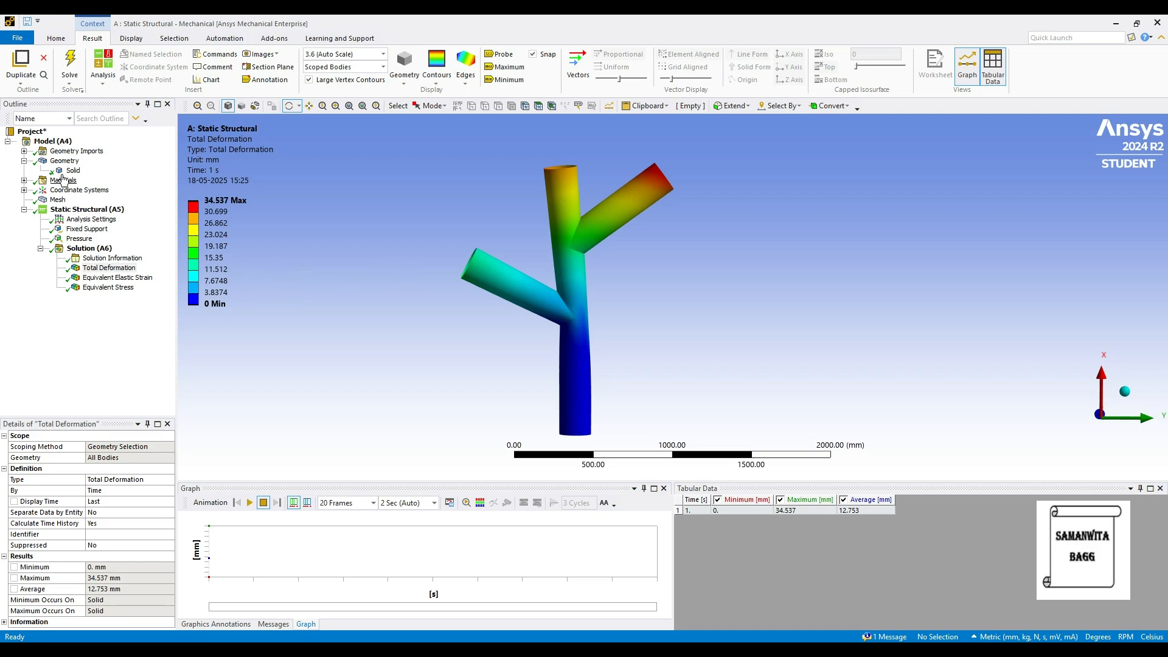
- Set the magnitude of the Pressure load to 0.01 MPa and solve the analysis again
left_click(79, 239)
left_click(71, 523)
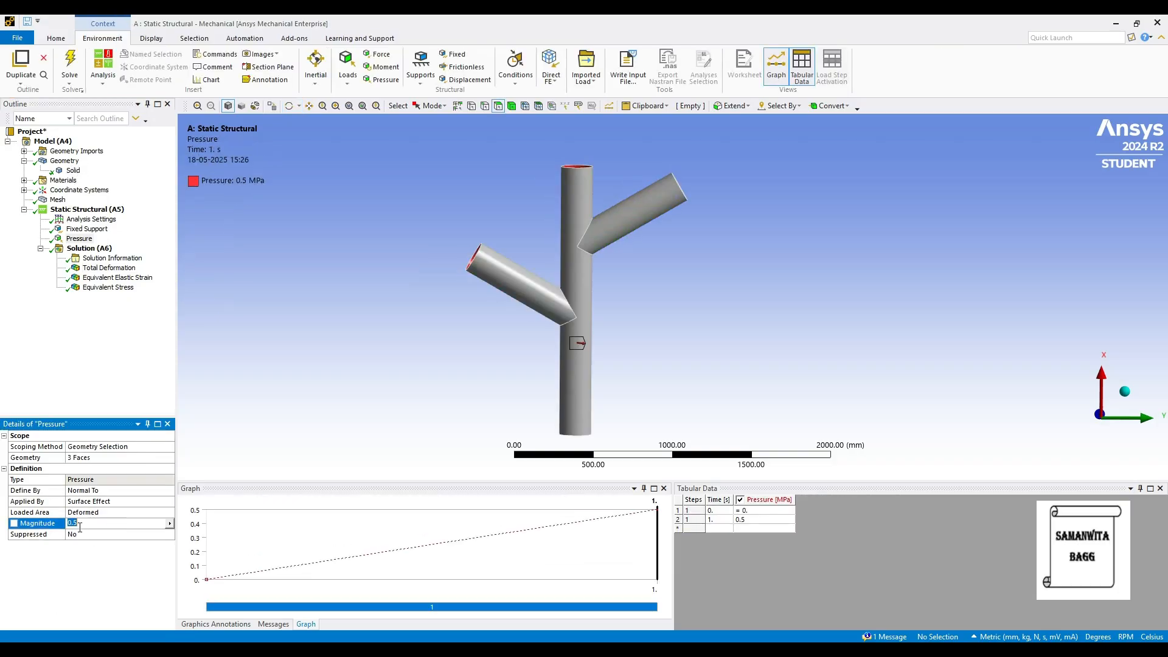
key("Return")
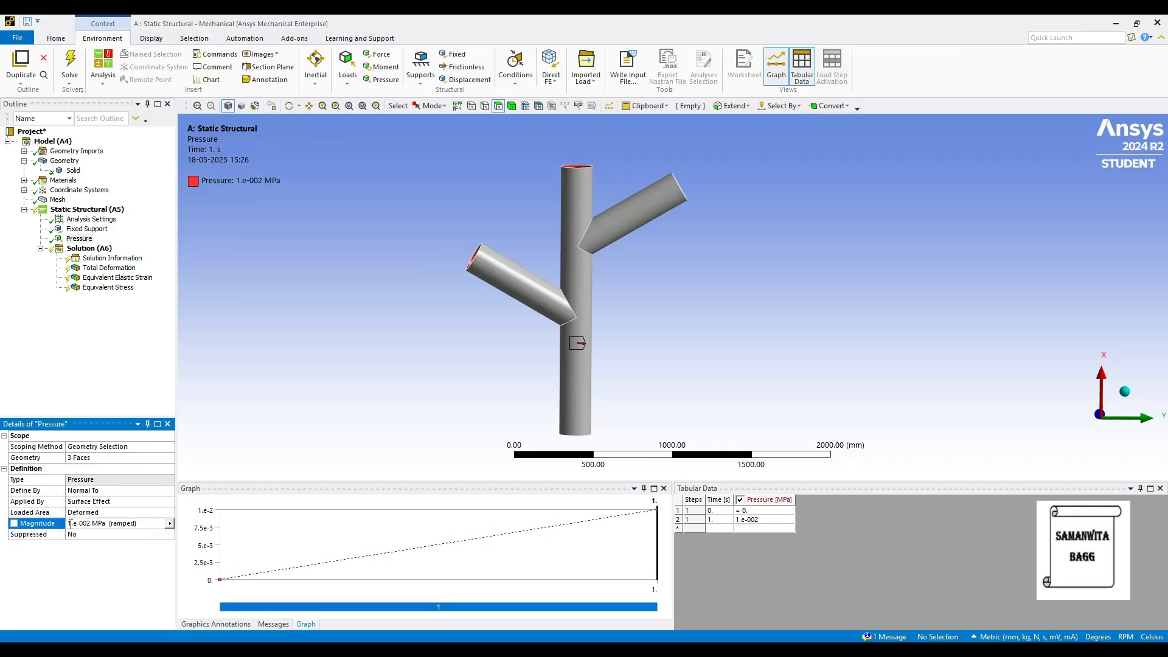
left_click(91, 248)
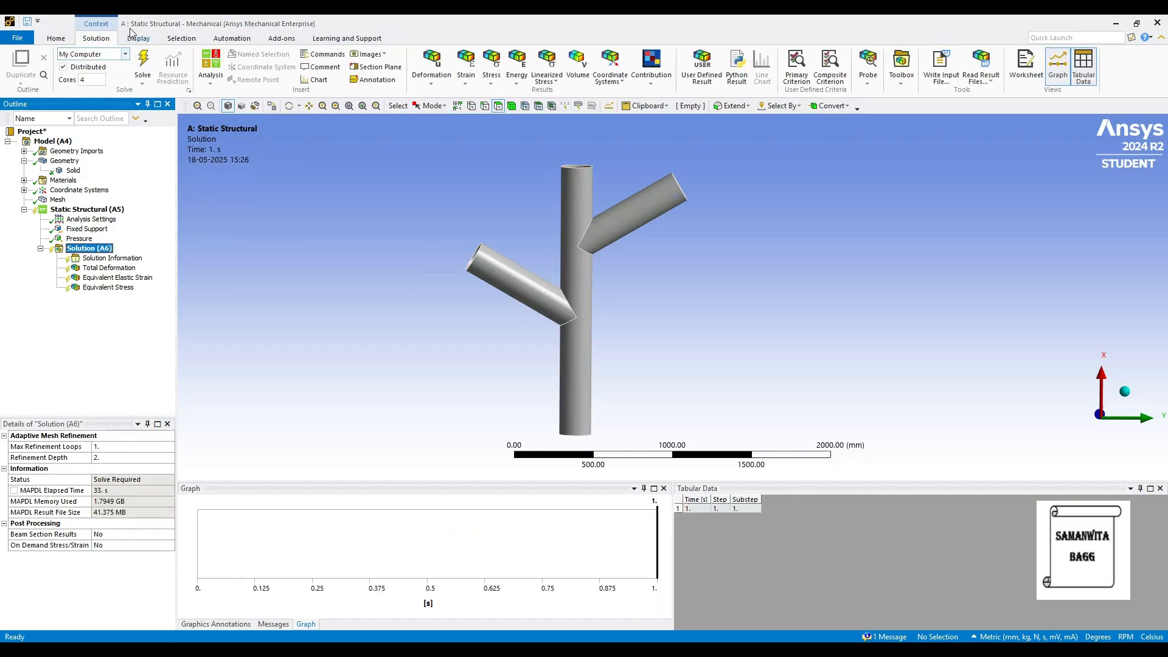
left_click(144, 62)
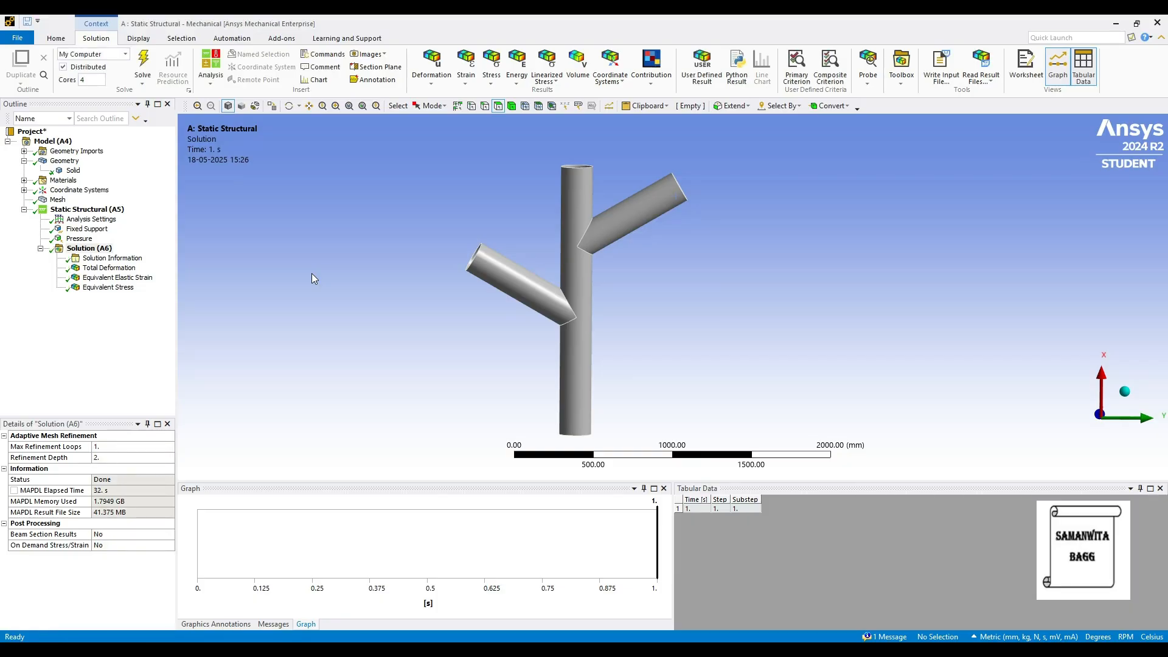
- Play and stop the animations of the Total Deformation and Equivalent Elastic Strain results
left_click(110, 268)
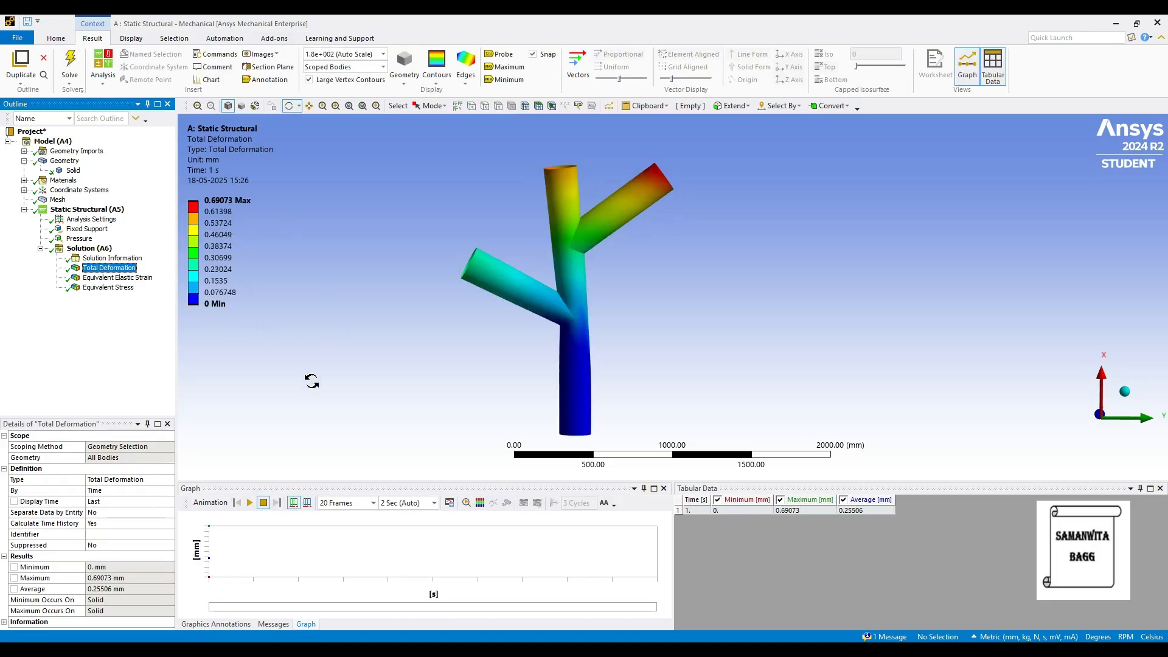
left_click(250, 504)
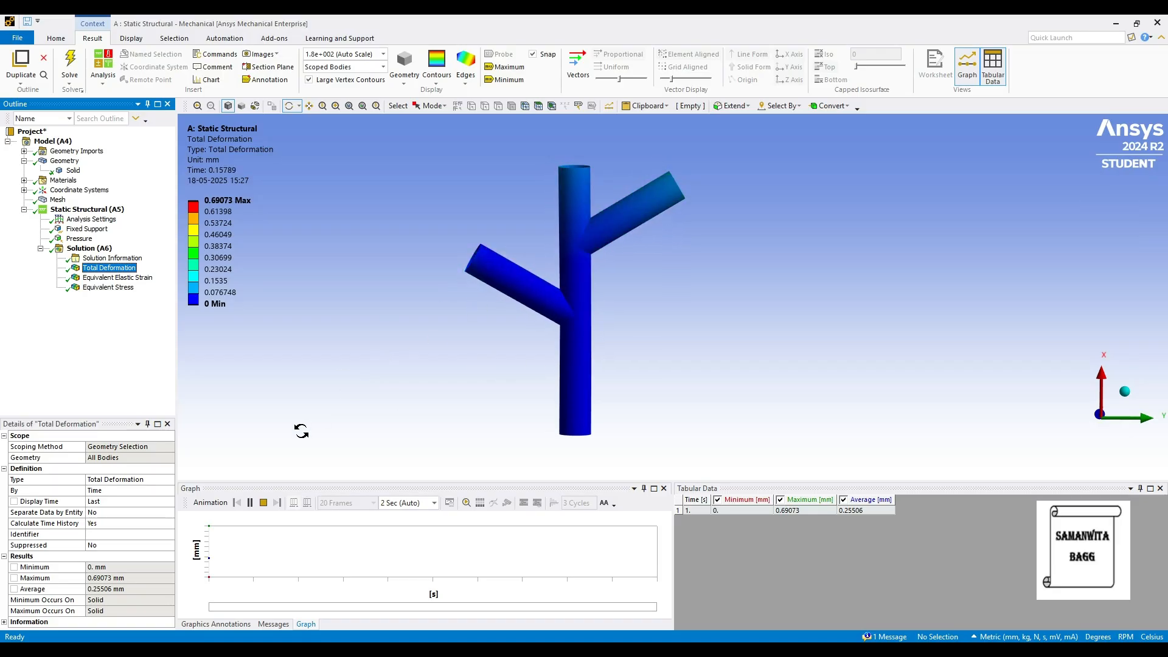
left_click(250, 503)
left_click(117, 278)
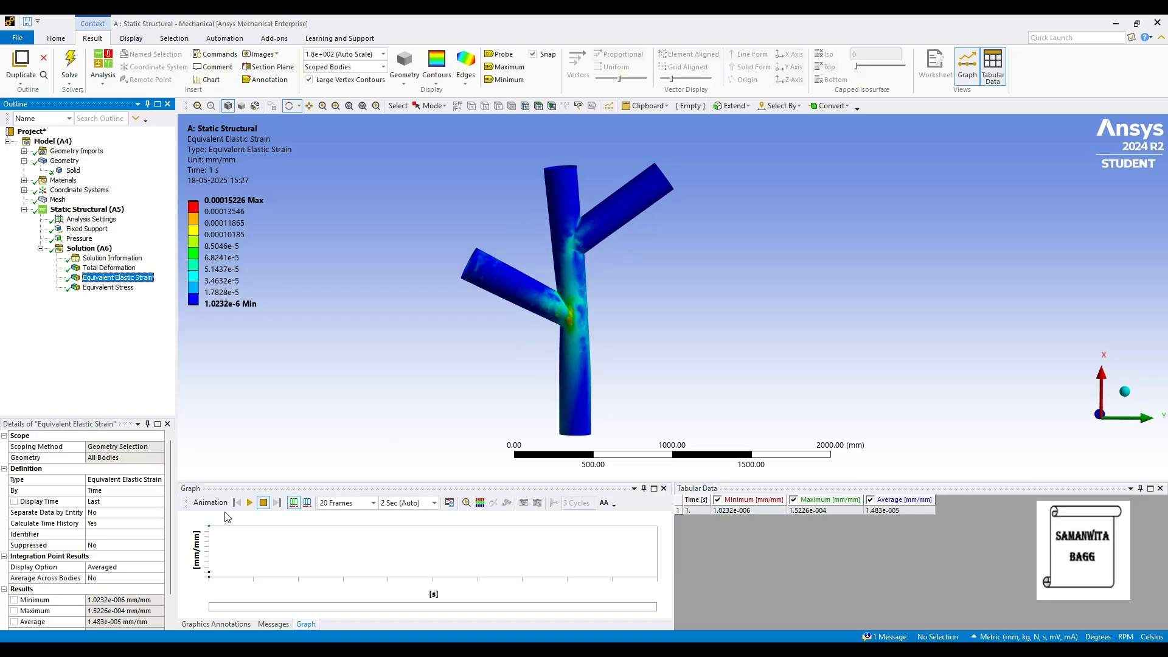
left_click(249, 502)
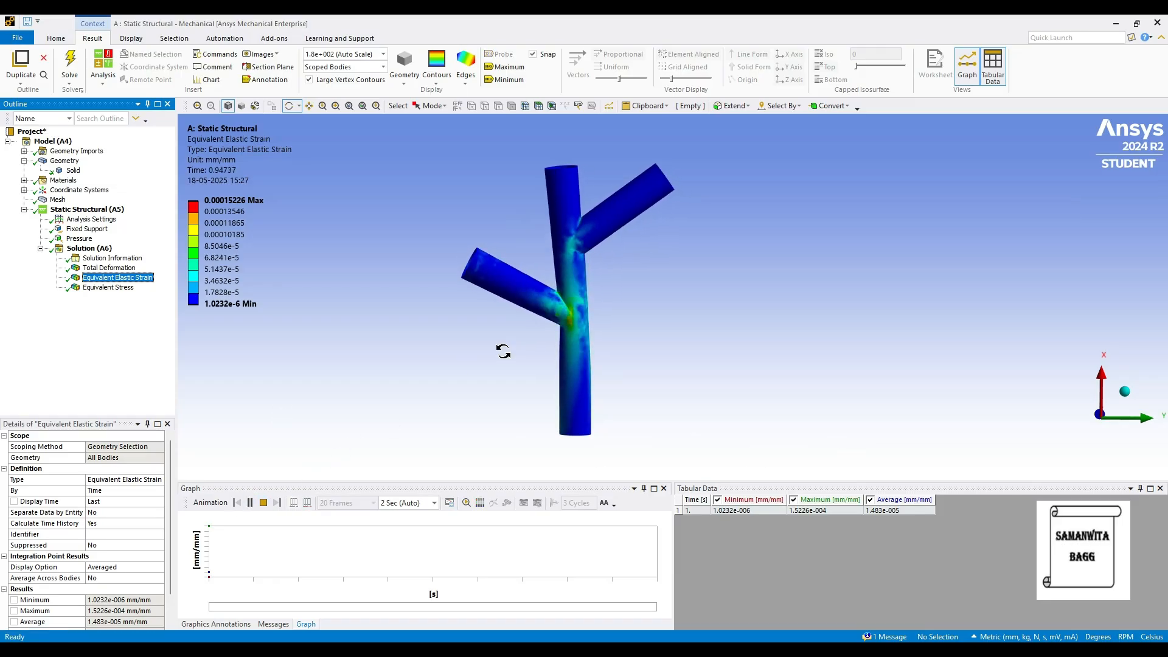
left_click(263, 503)
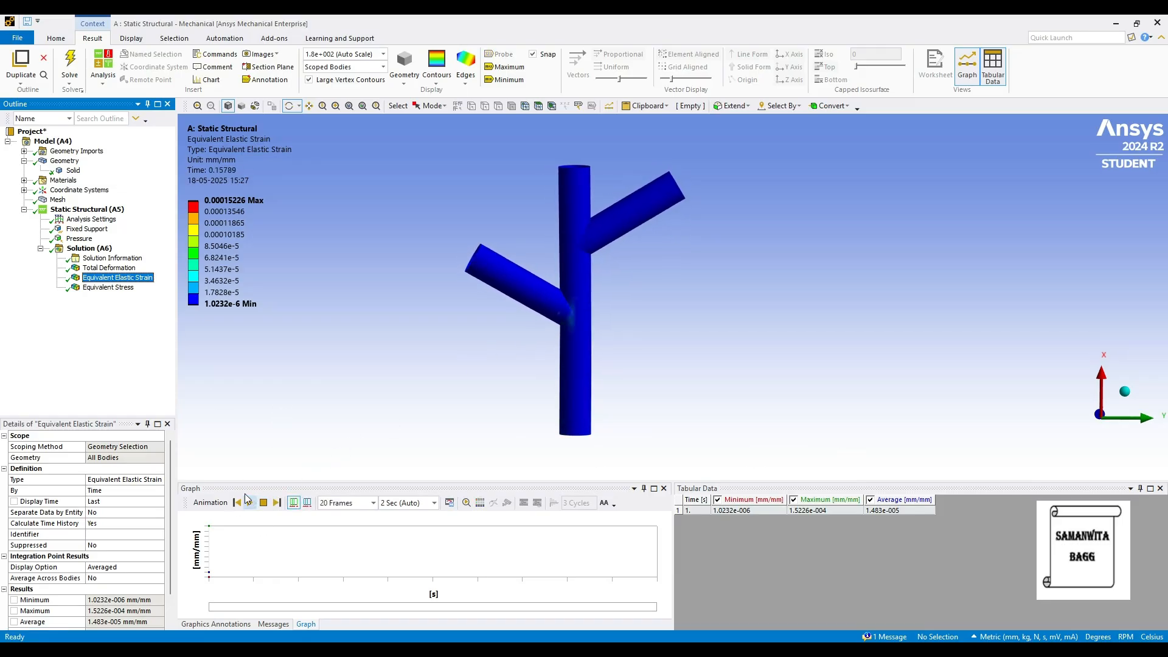
- Show the Equivalent Stress result with its maximum and minimum location markers and inspect the branch junction
left_click(126, 288)
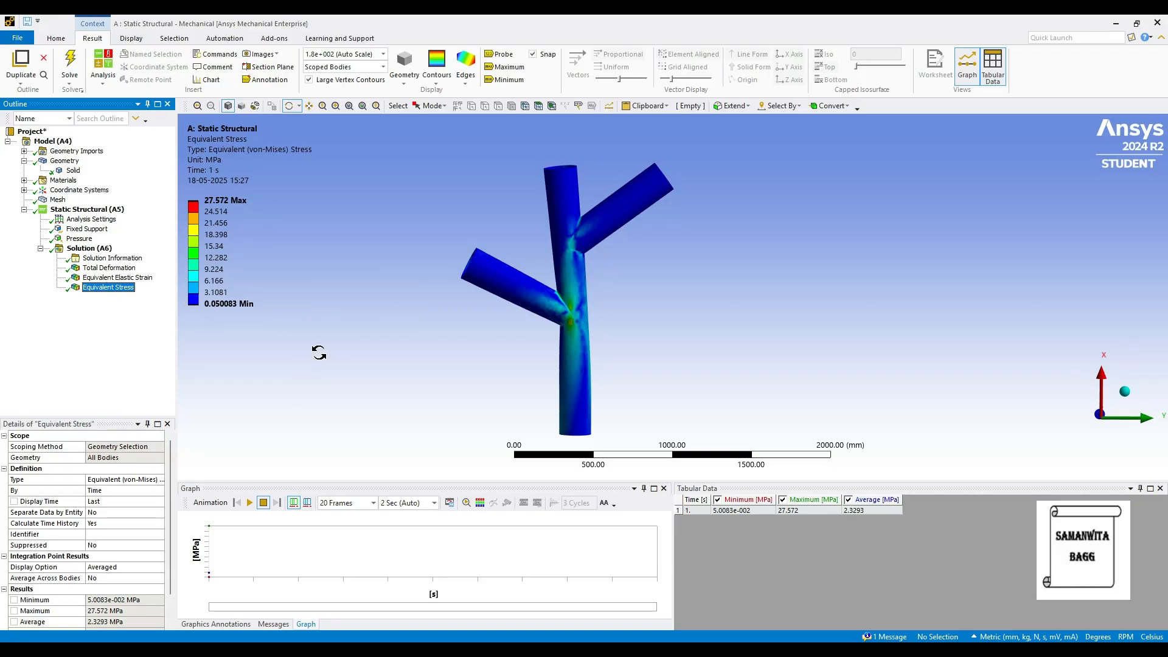
left_click(505, 66)
left_click(506, 79)
scroll(569, 344, "up", 3)
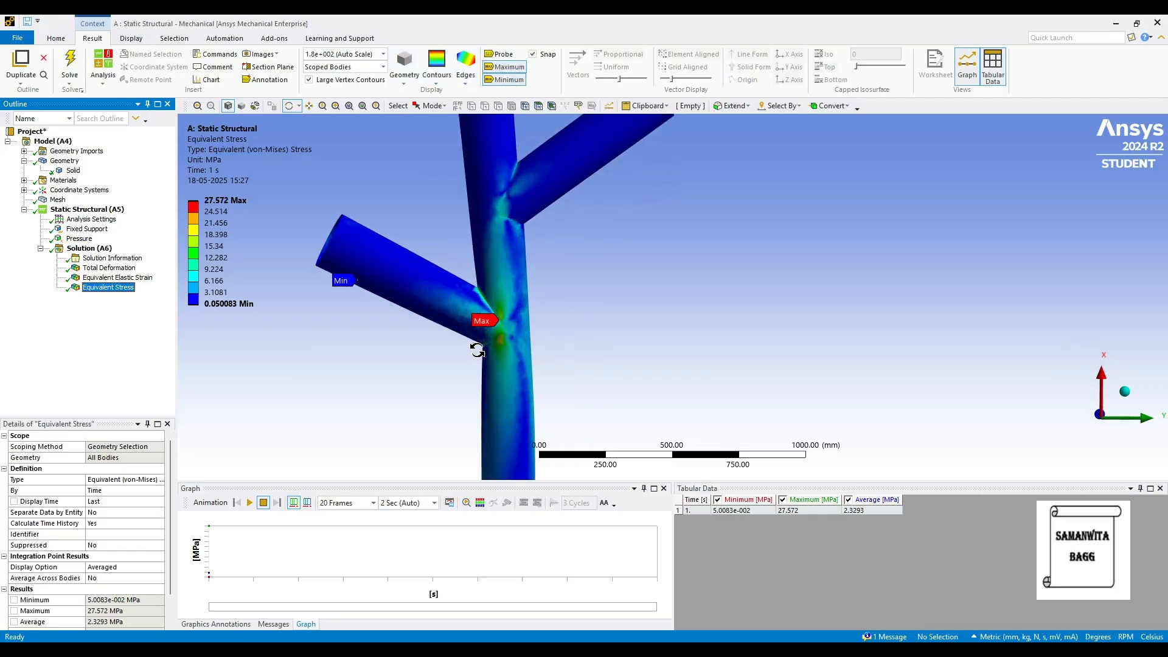
scroll(497, 299, "down", 3)
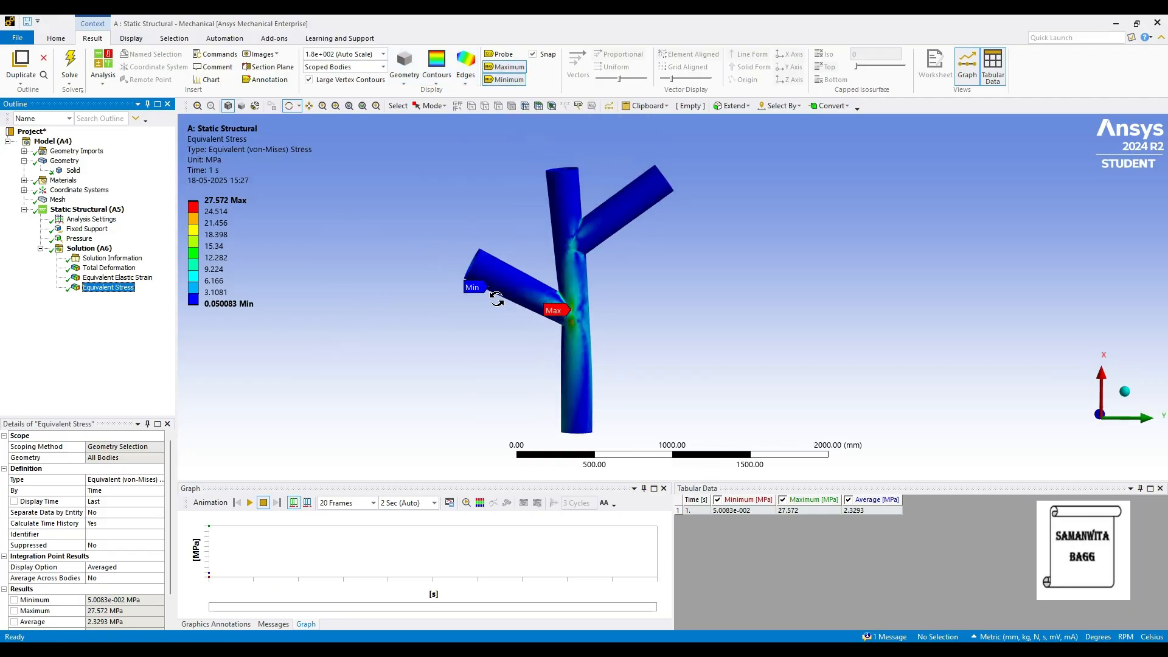
- Re-solve the analysis with HDPE assigned to the Solid body and display the Total Deformation result
left_click(73, 171)
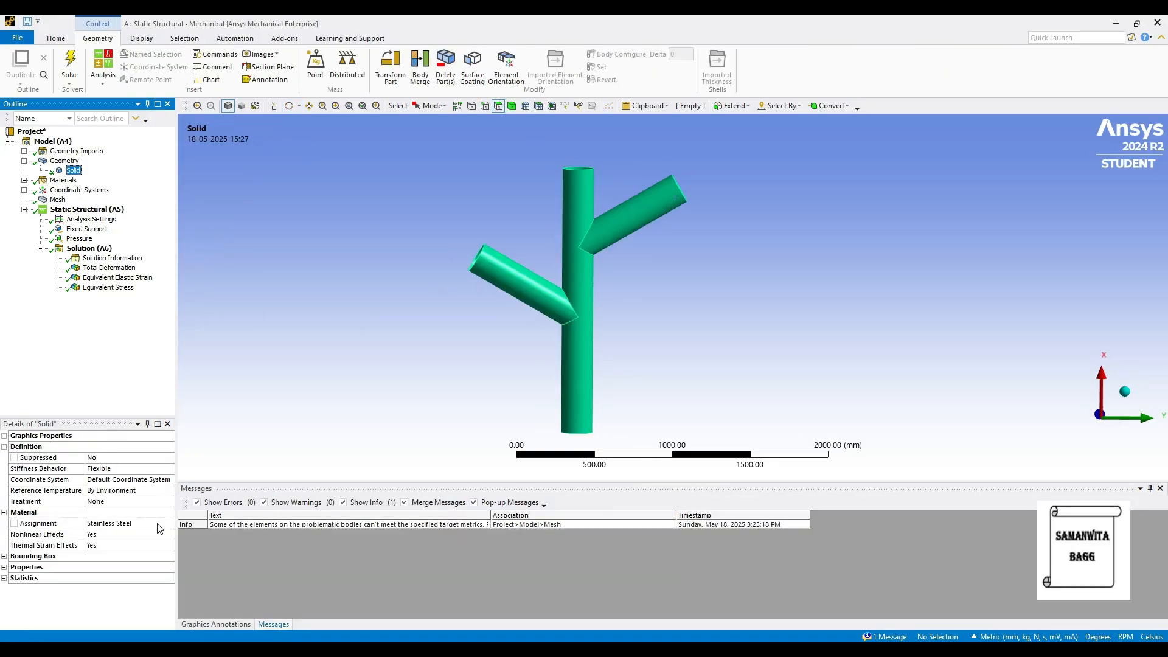
left_click(157, 524)
left_click(170, 524)
left_click(249, 414)
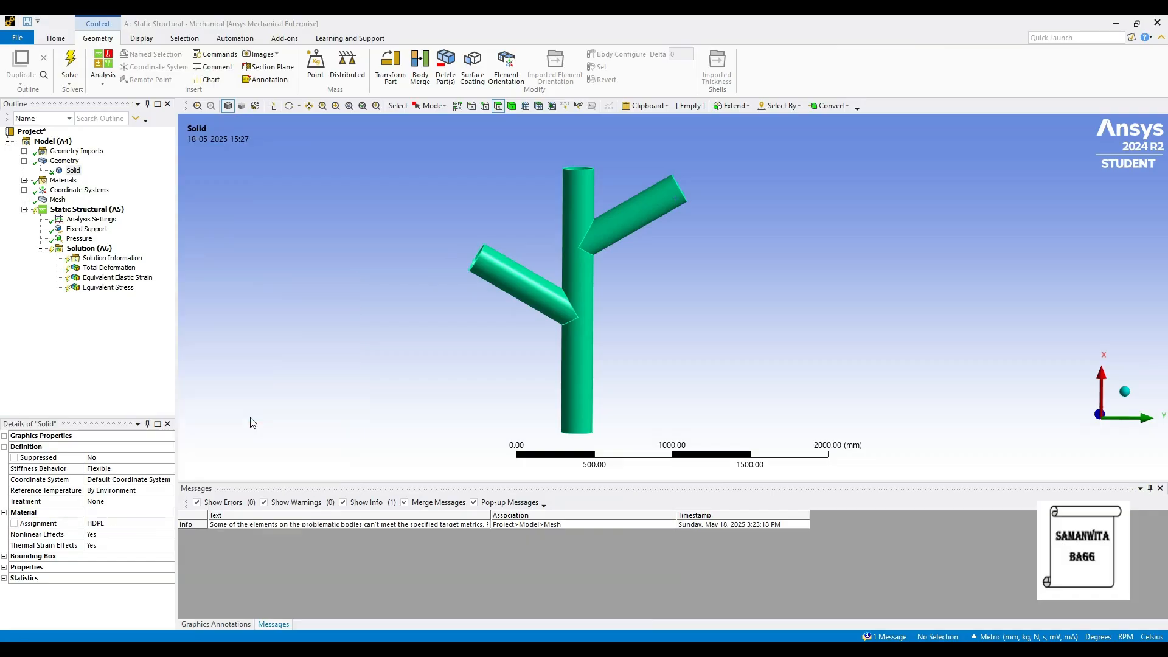
left_click(70, 61)
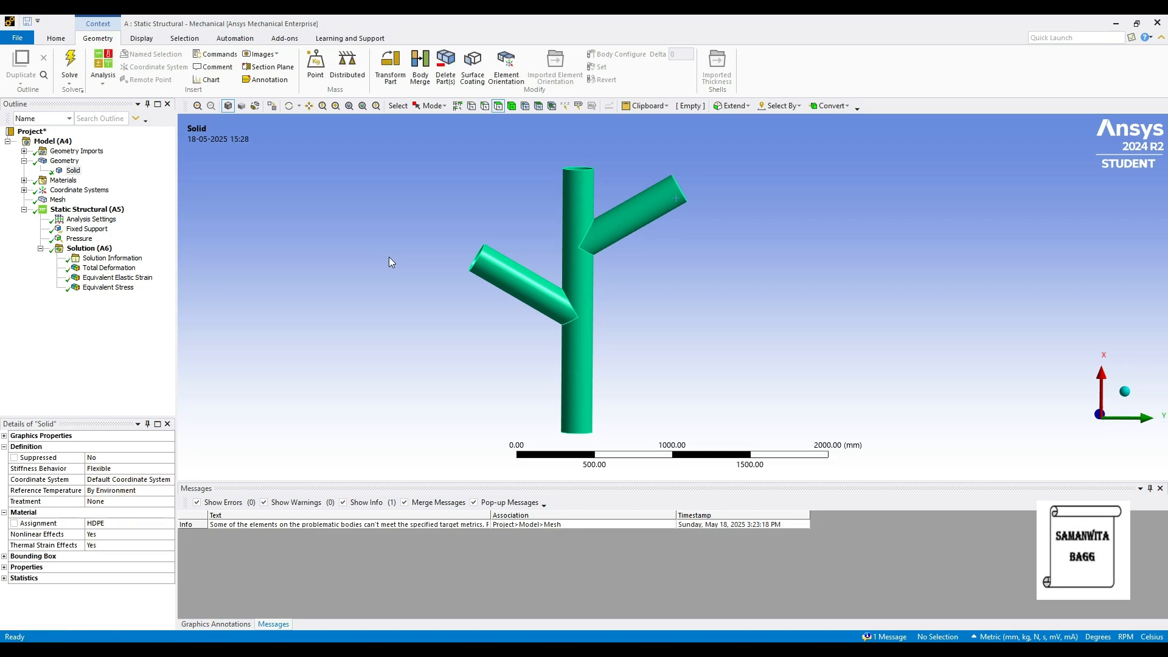
left_click(109, 268)
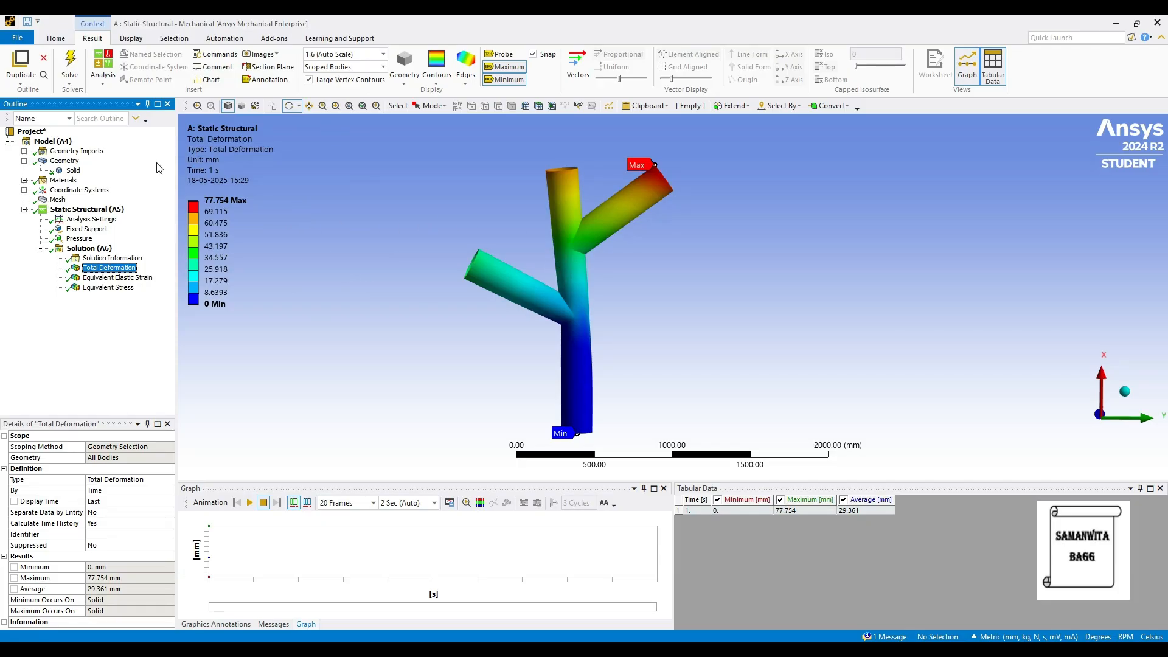
- Set the magnitude of the Pressure load to 1e-4 MPa and solve the analysis again
left_click(79, 238)
left_click(93, 524)
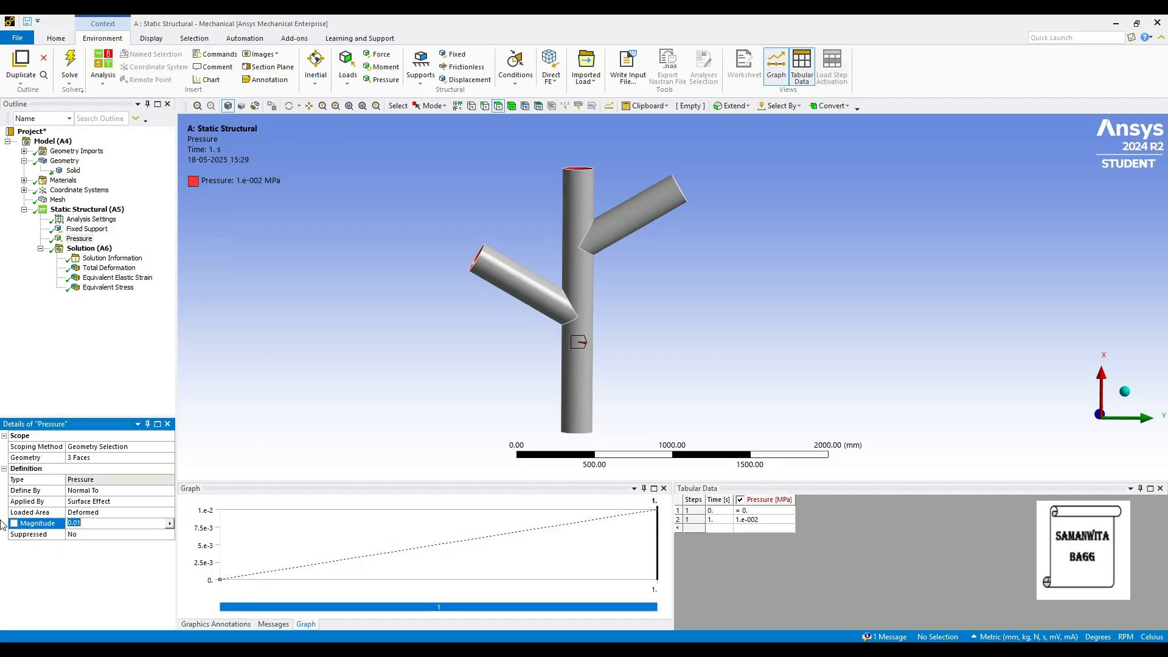
key("Return")
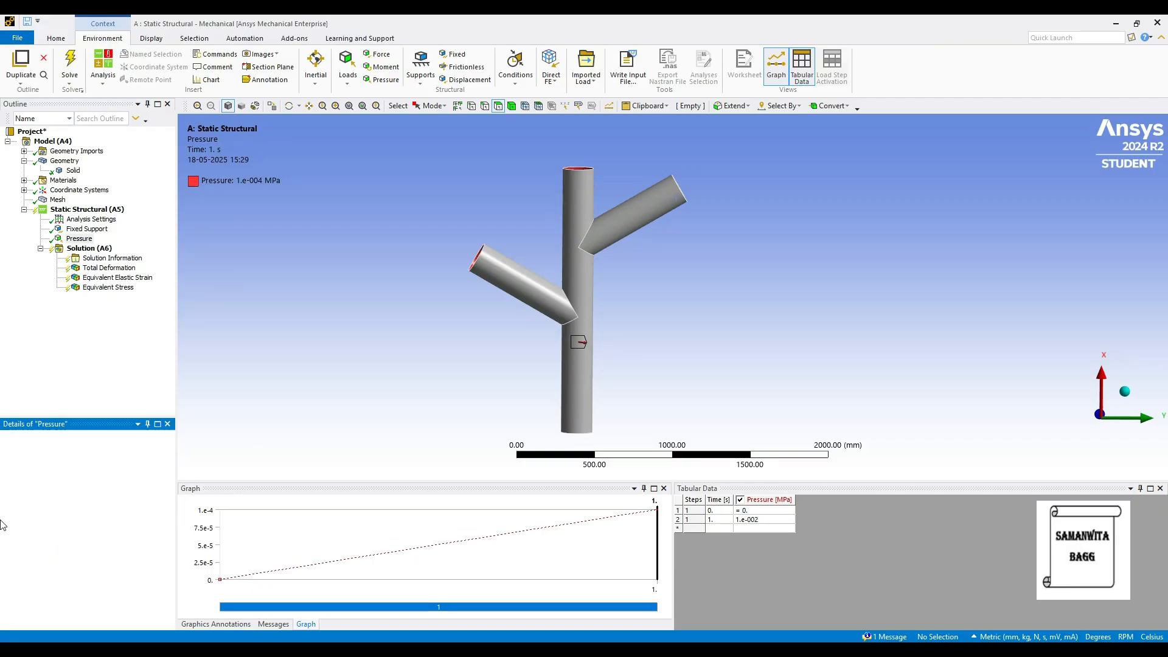
left_click(89, 248)
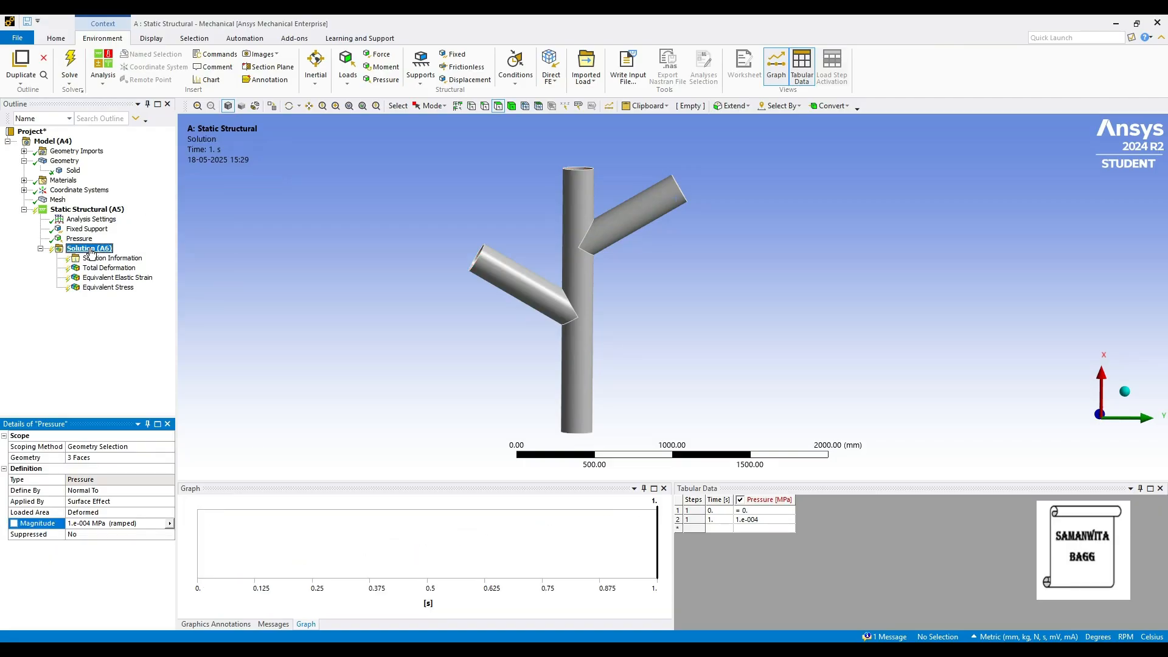
left_click(144, 63)
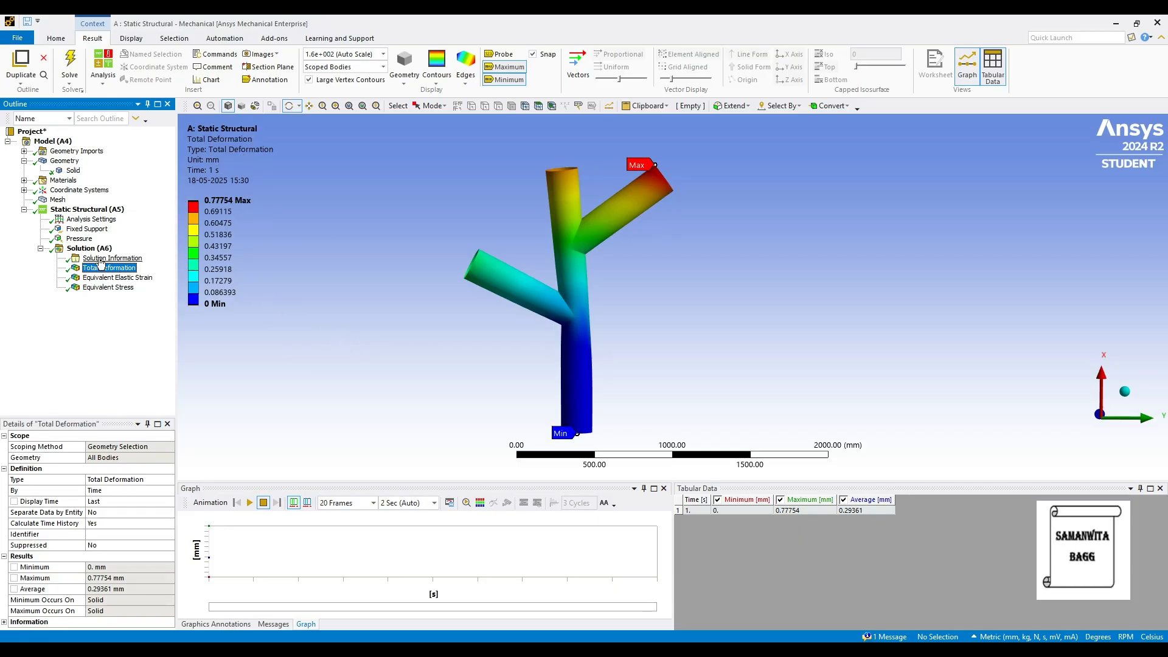
- Recheck the Pressure load, then review the Total Deformation, Equivalent Elastic Strain and Equivalent Stress results for the HDPE pipe
left_click(79, 239)
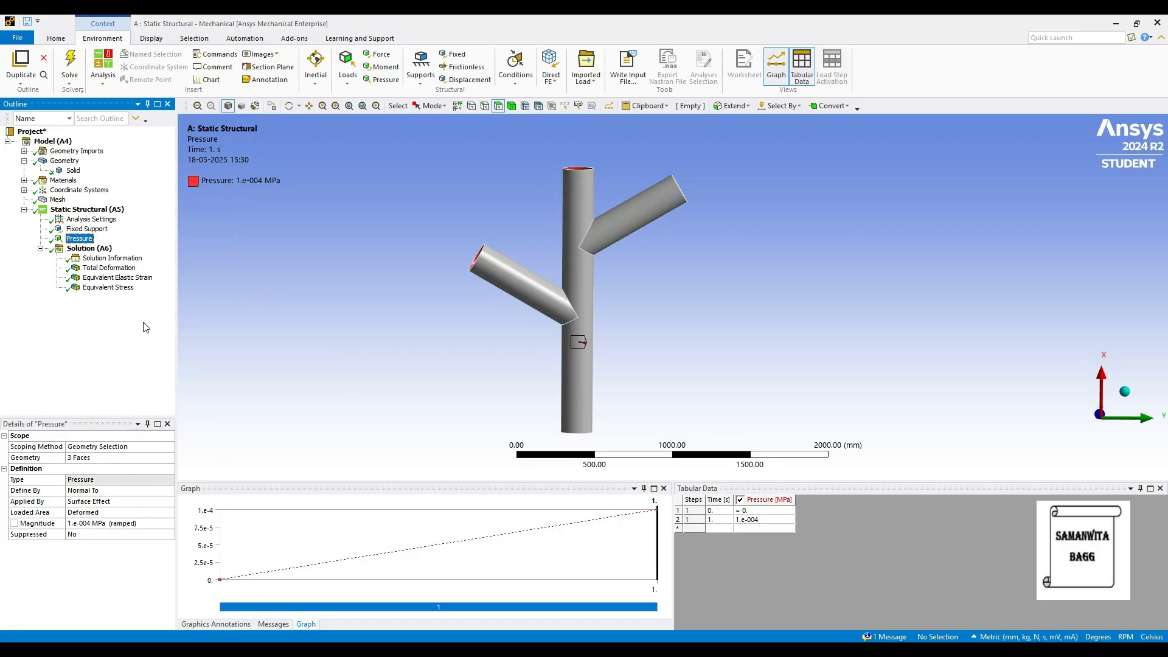
left_click(109, 267)
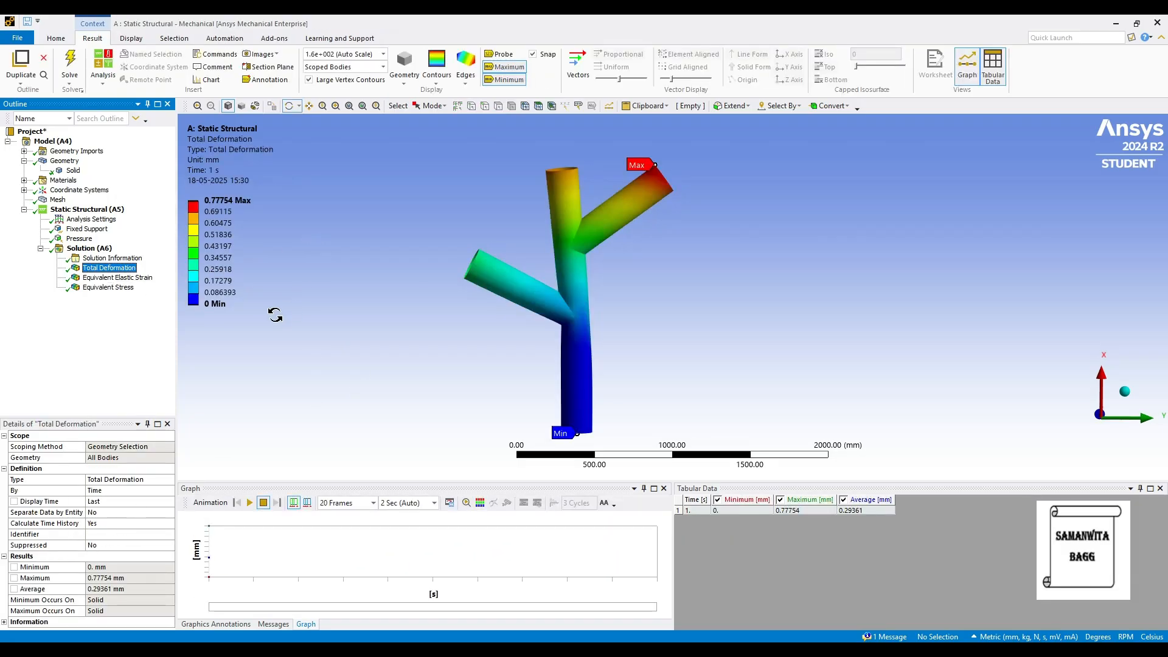
left_click(109, 278)
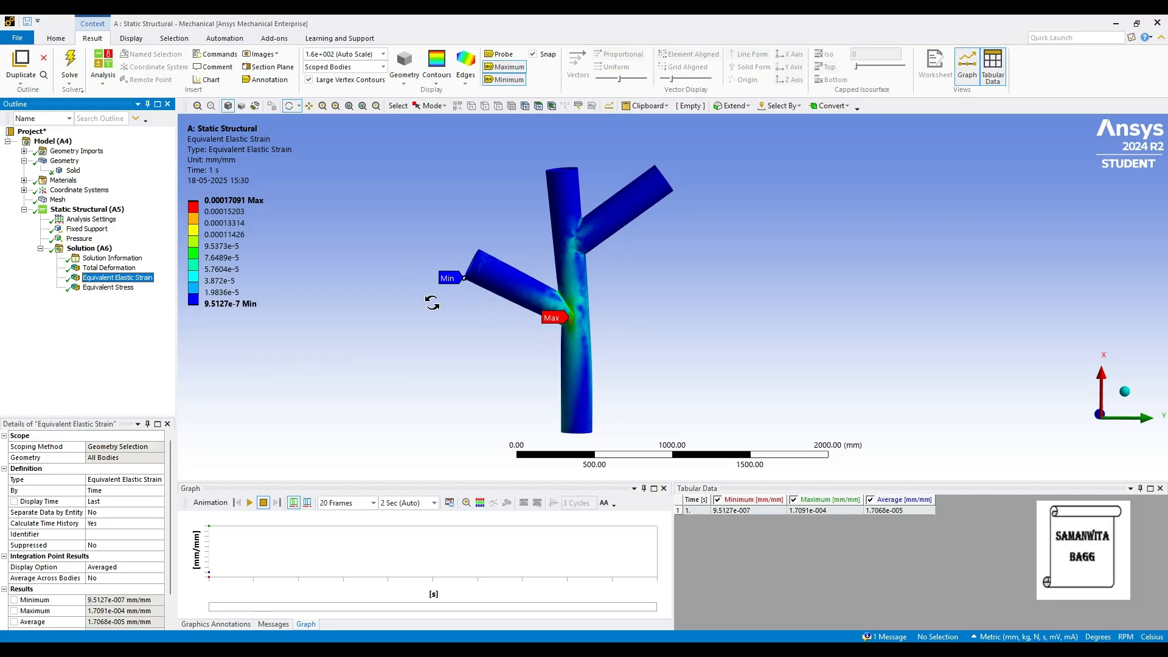
key("Down")
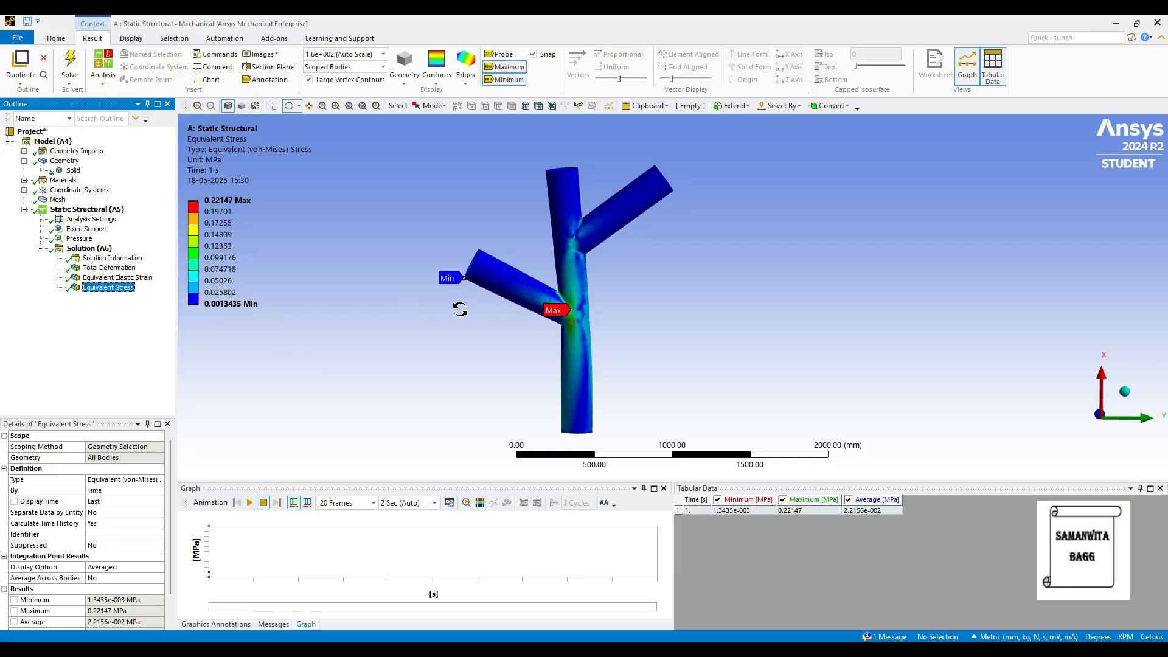
- Hide the maximum and minimum markers and probe the Equivalent Stress at five points along the main pipe near the branch junctions
left_click(504, 69)
left_click(505, 80)
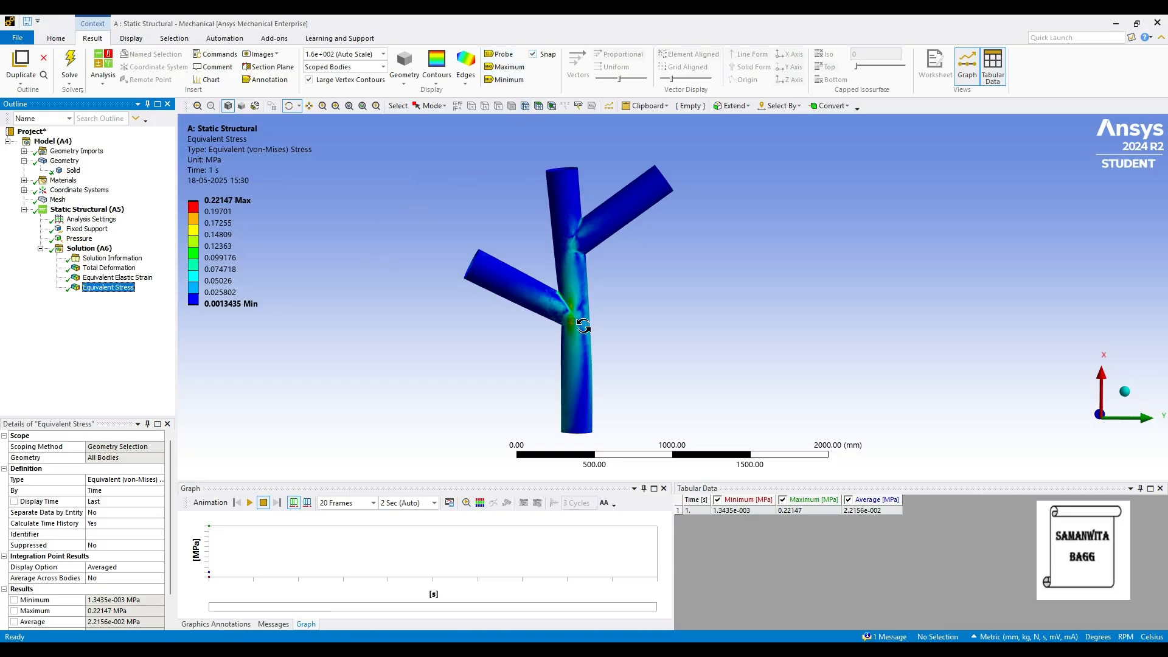
left_click(499, 55)
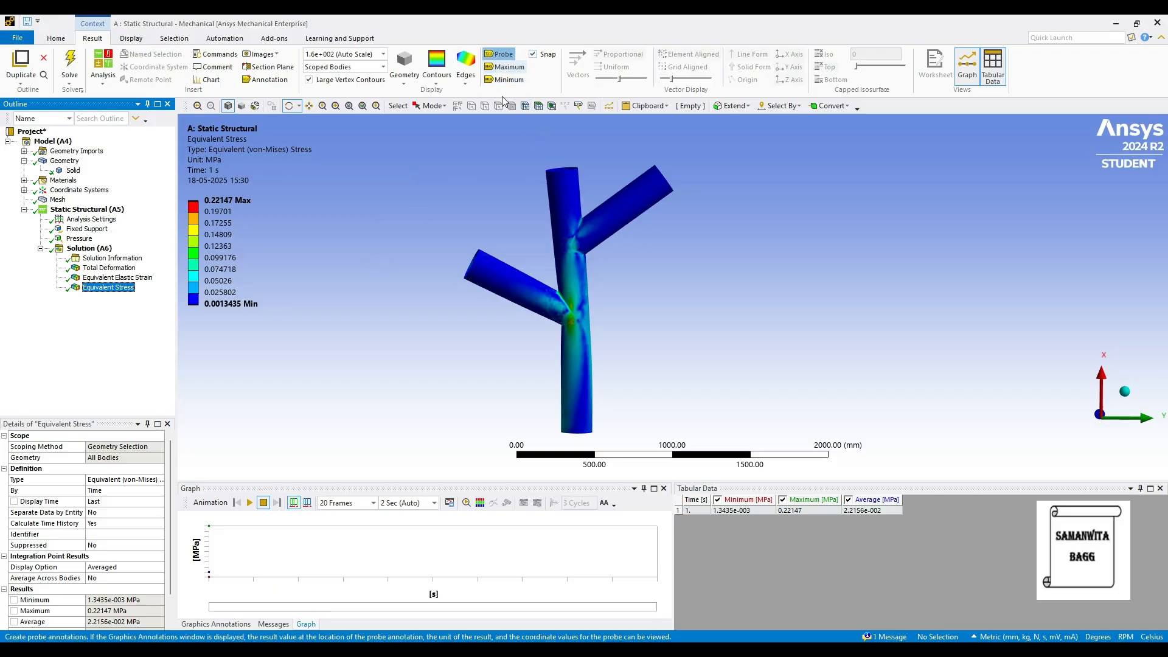
left_click(572, 334)
left_click(566, 310)
left_click(572, 280)
left_click(577, 252)
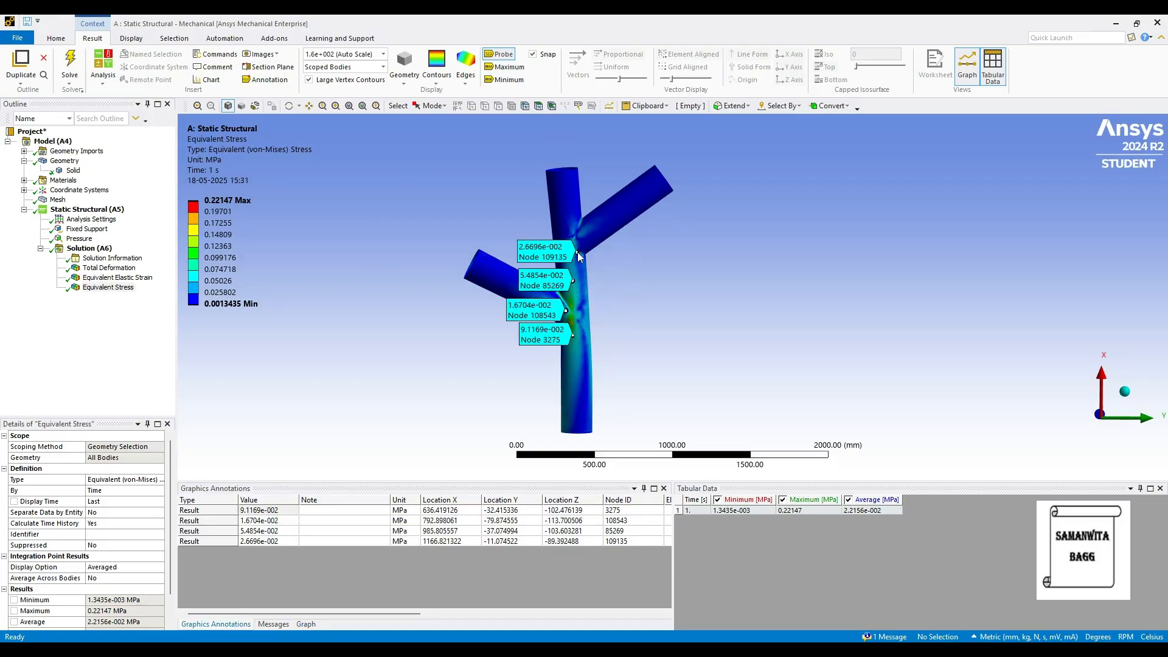
left_click(575, 271)
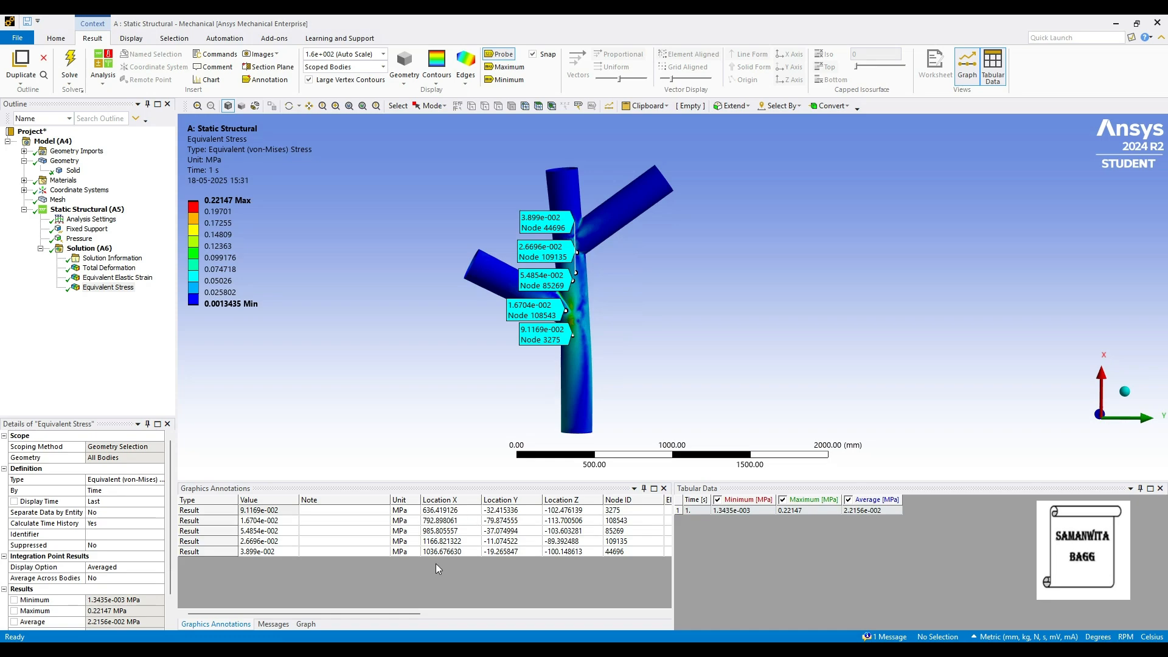
- Delete all probe annotations from the Equivalent Stress result and bring back its graph and animation controls
right_click(451, 531)
left_click(462, 531)
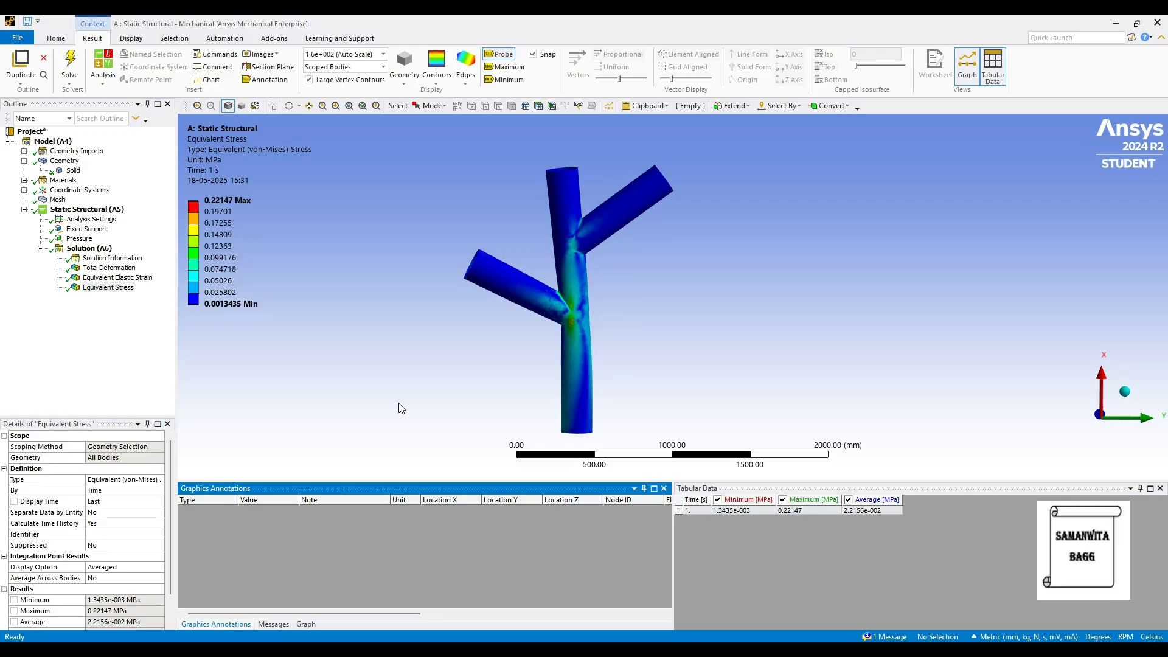
left_click(108, 287)
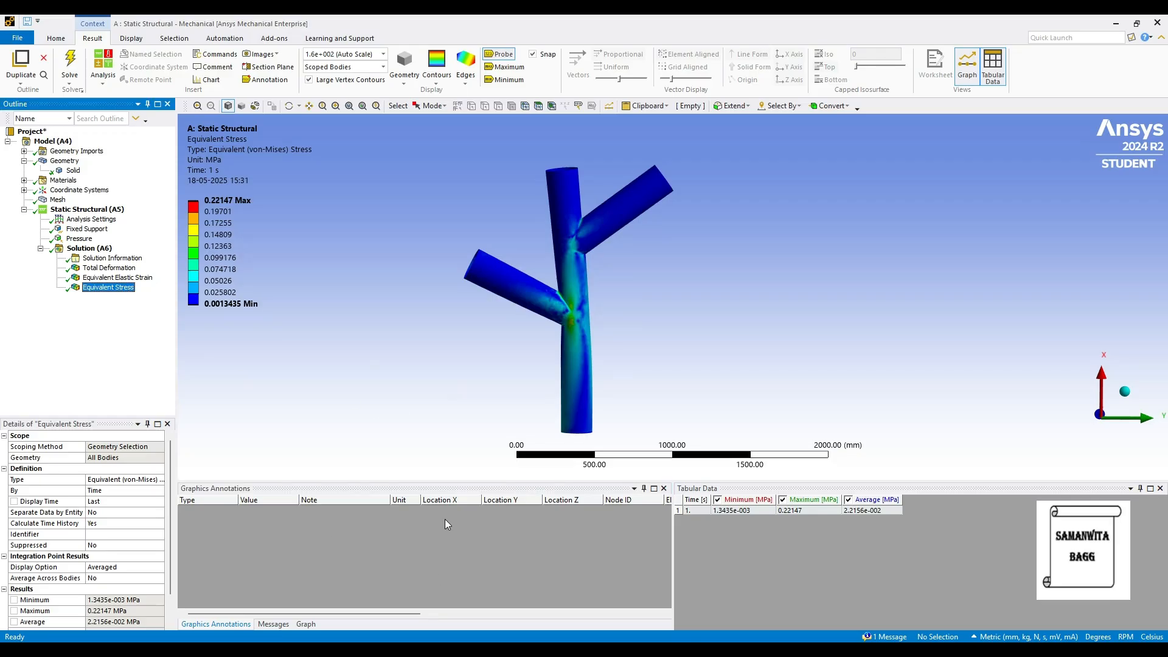
left_click(299, 622)
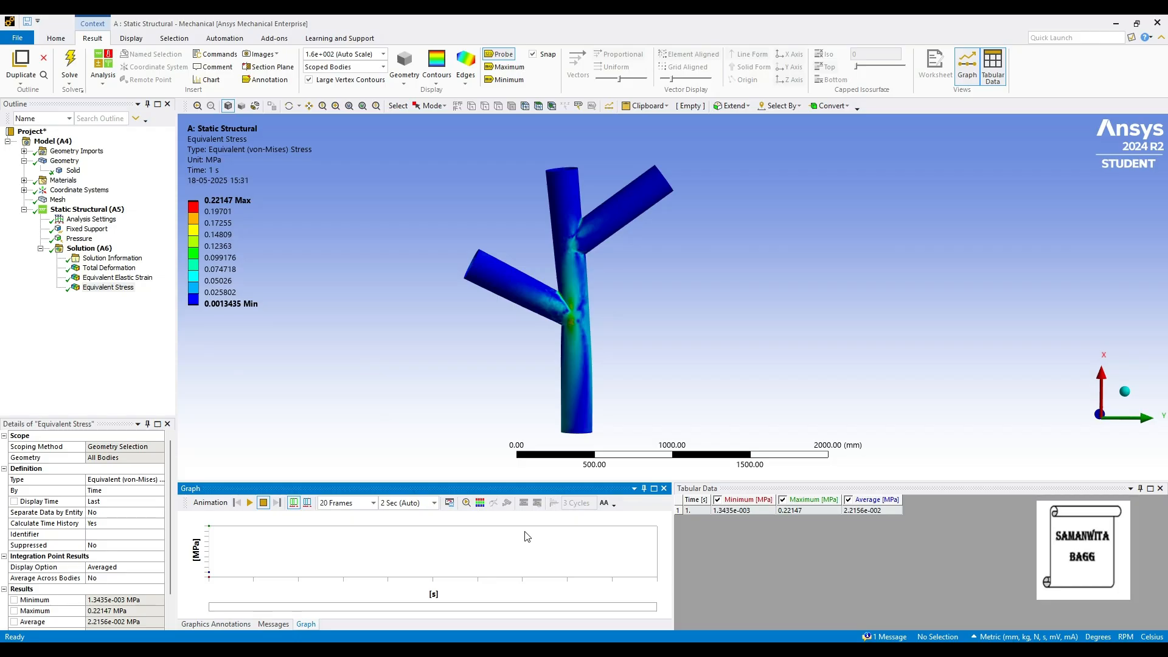